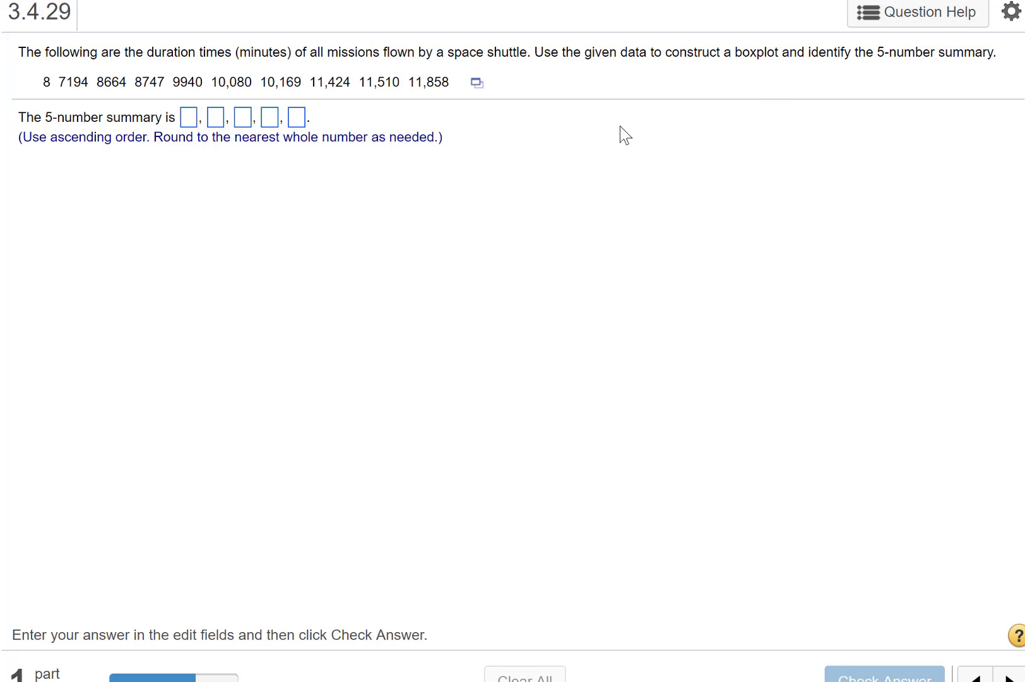
- Open the ten shuttle mission durations (8 through 11858) in StatCrunch as var1 and open the Stat menu
click(478, 83)
click(509, 114)
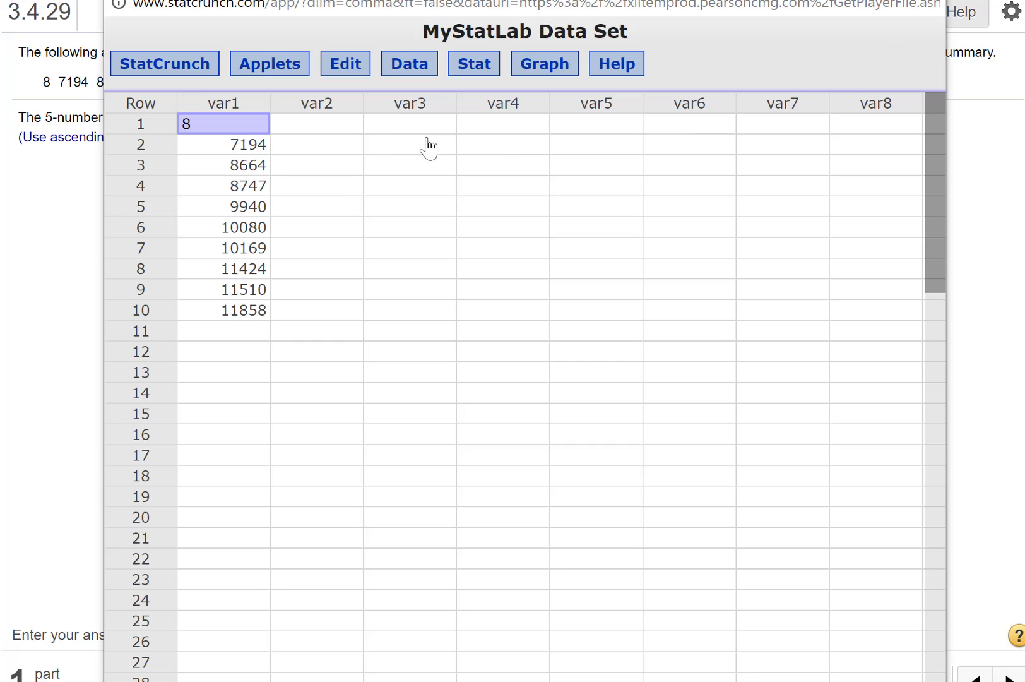
click(383, 145)
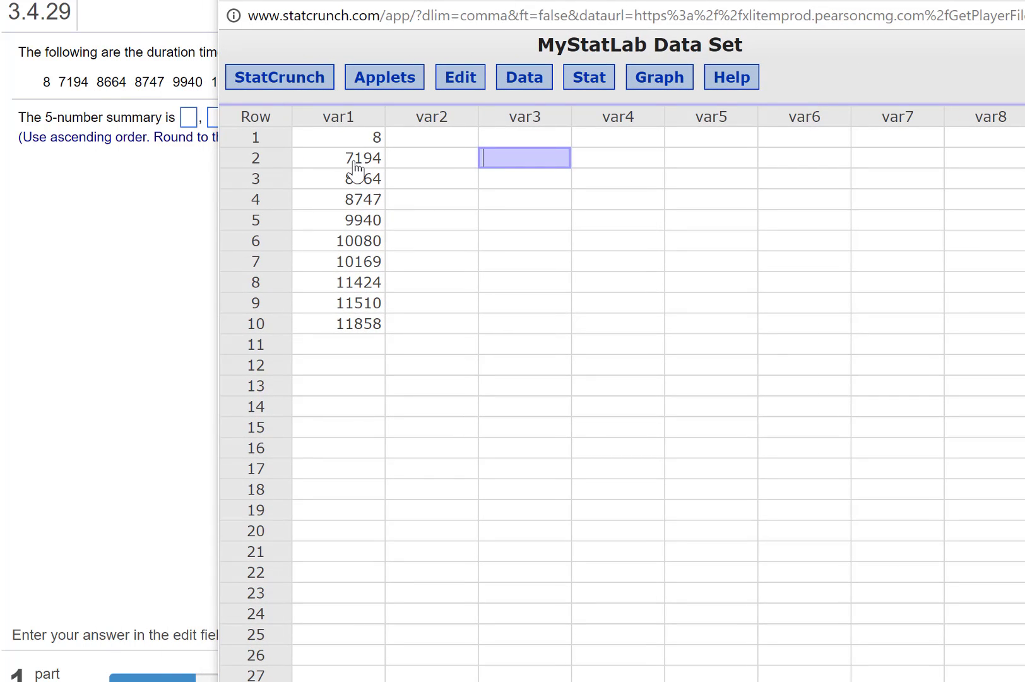
click(594, 89)
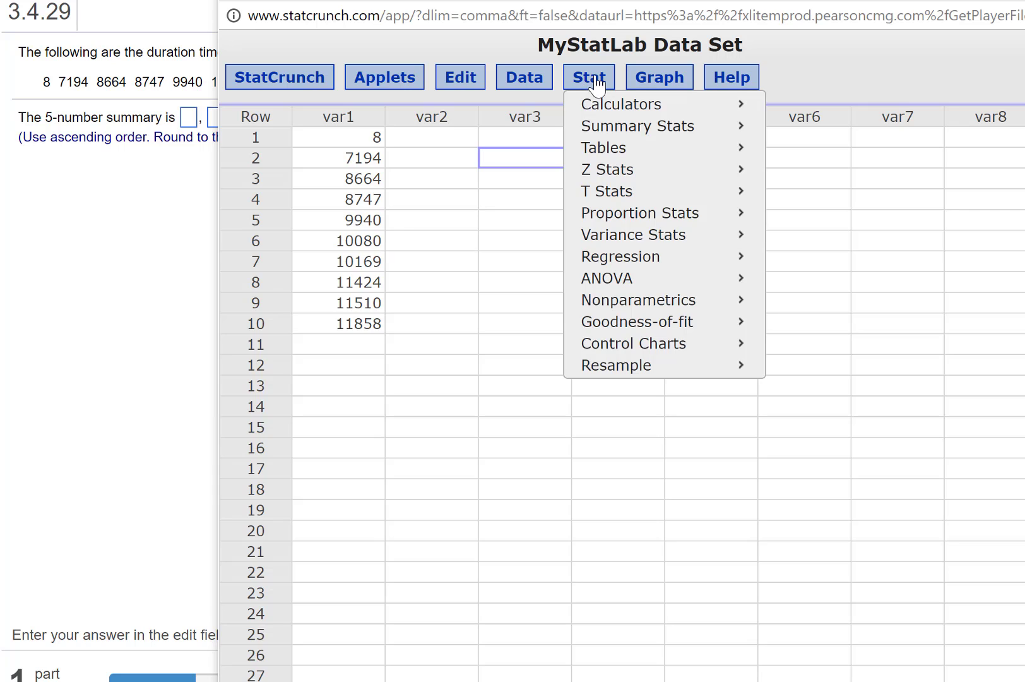
mouse_move(638, 132)
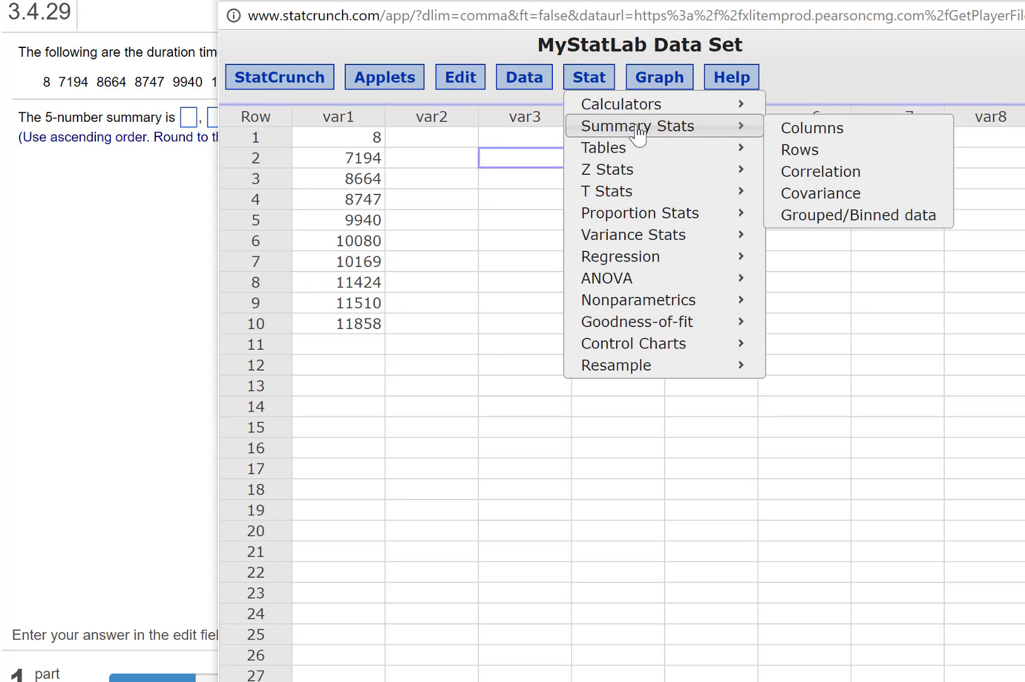
- Compute var1's summary statistics, Mean through Q3: min 8, Q1 8664, median 10010, Q3 11424, max 11858
click(828, 138)
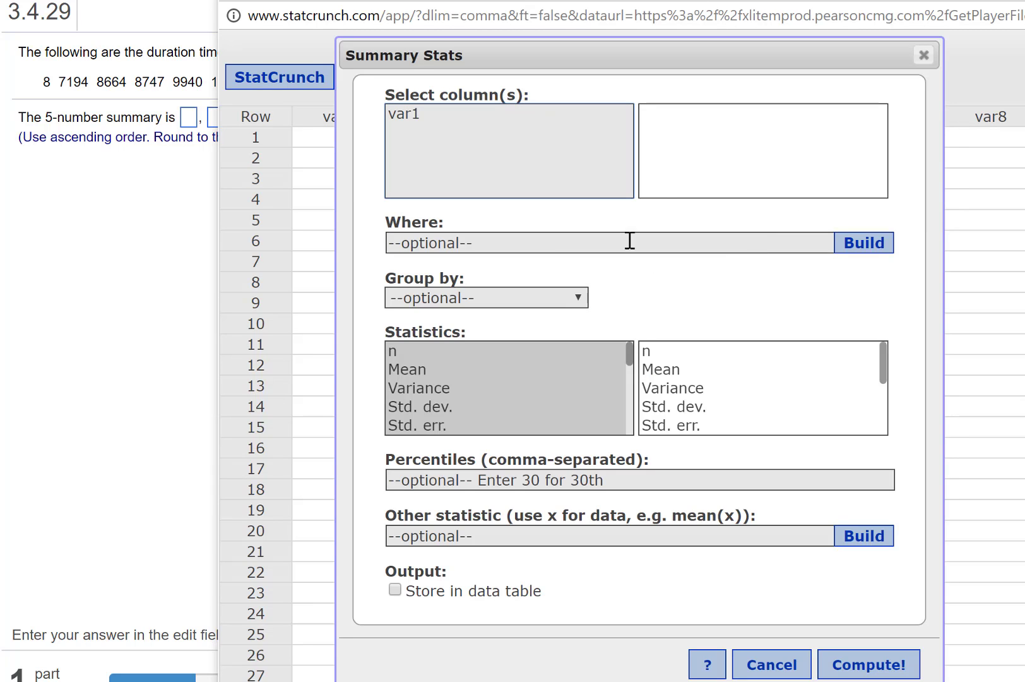
click(447, 112)
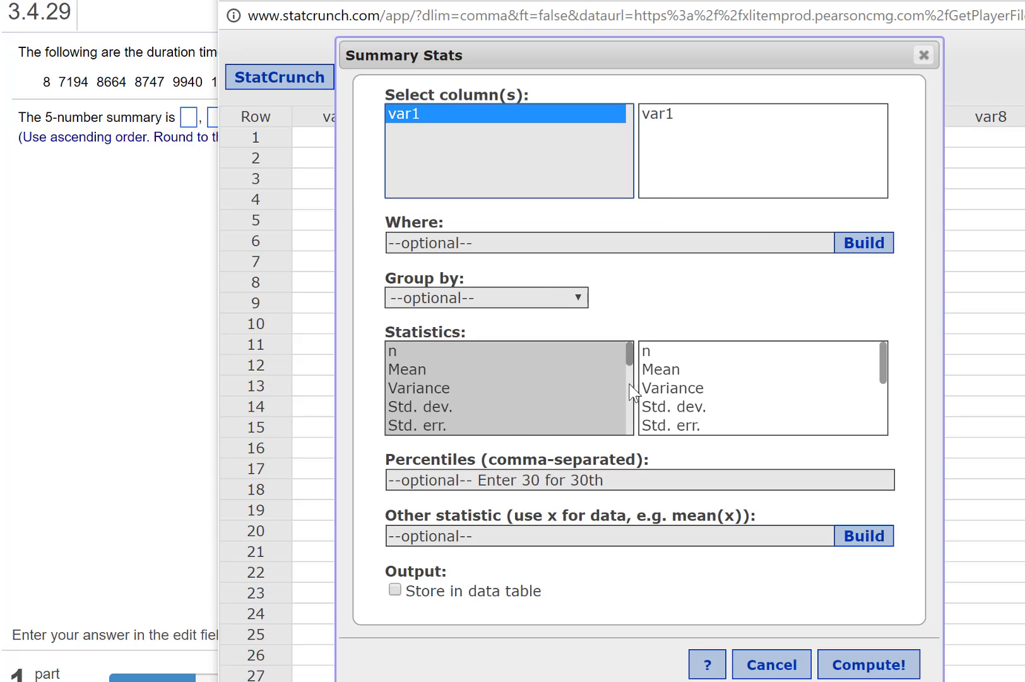
mouse_move(631, 363)
mouse_down()
mouse_move(632, 411)
mouse_move(628, 364)
mouse_up()
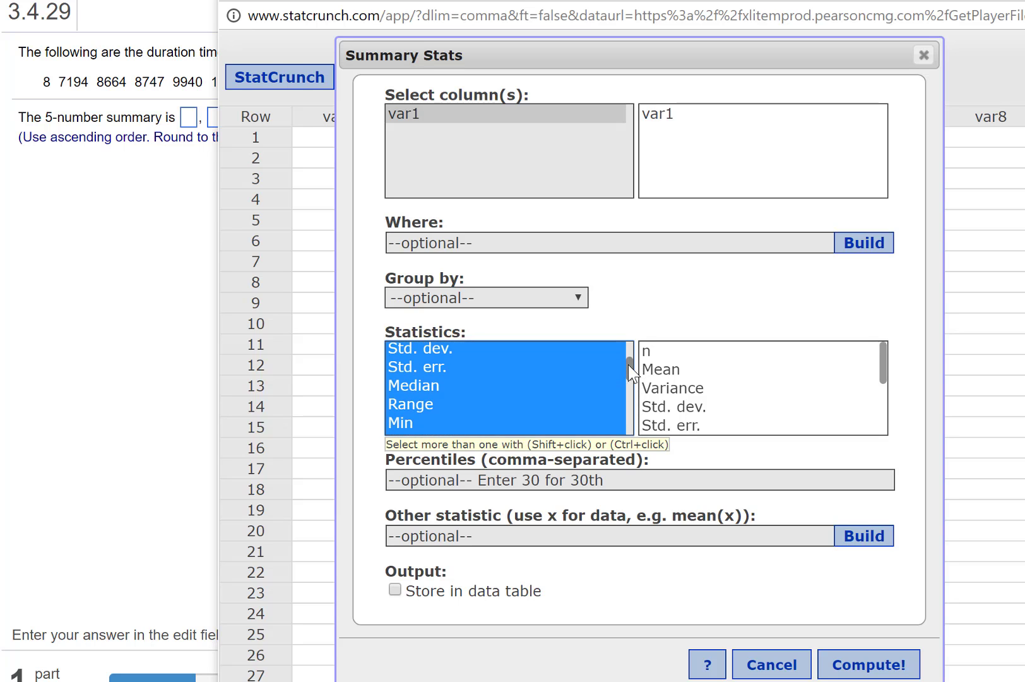
click(864, 666)
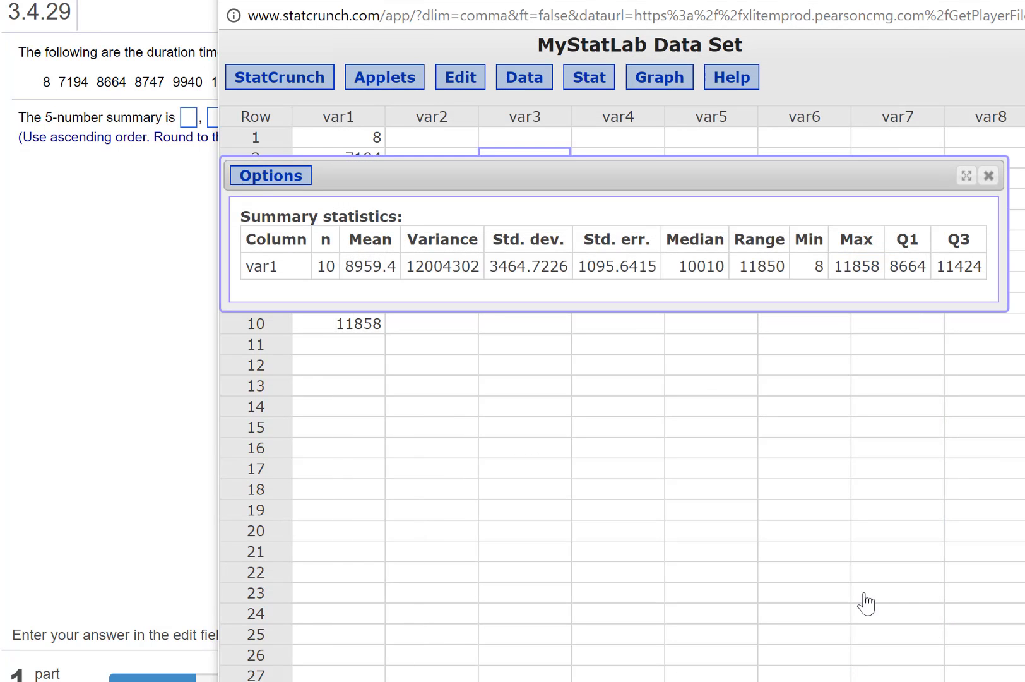
drag(493, 184, 506, 282)
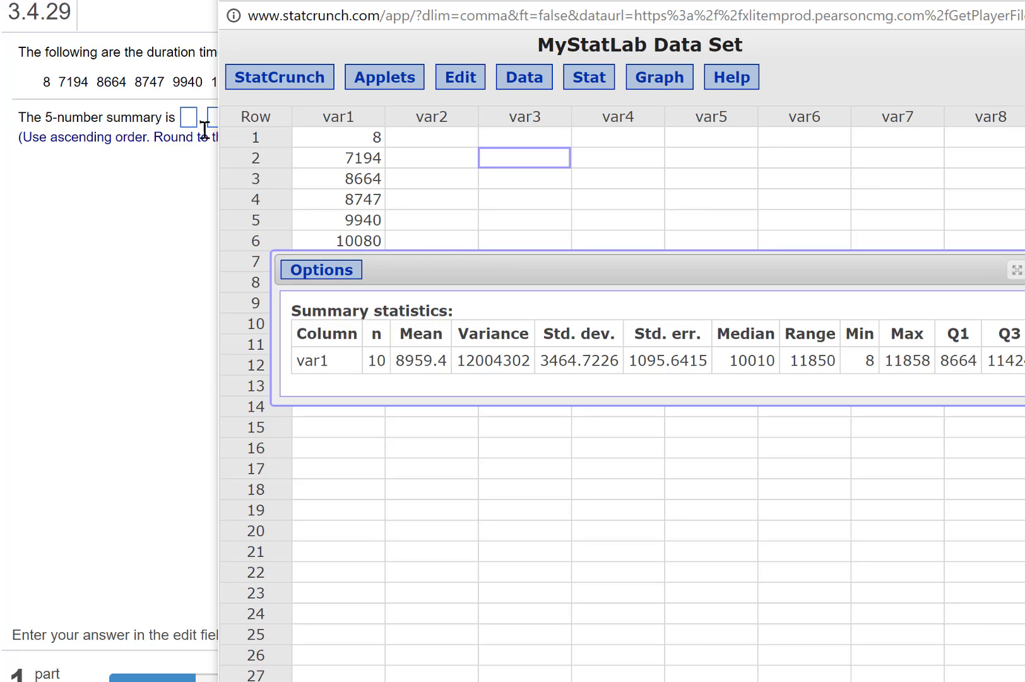
drag(368, 17, 270, 186)
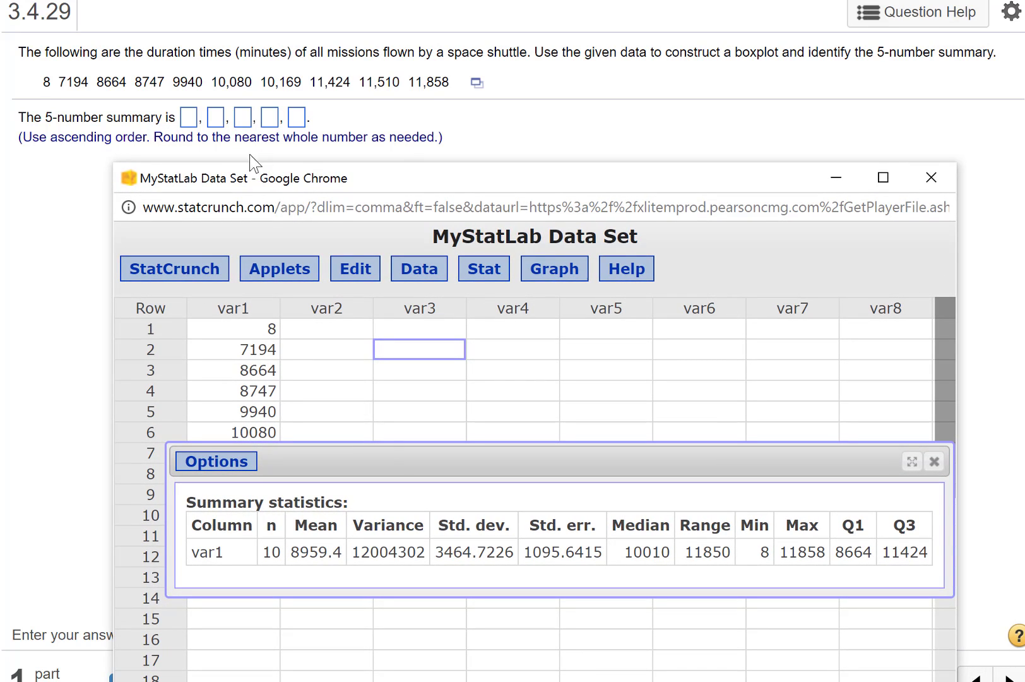
- Enter minimum 8 and Q1 8664, then start the median with 10, checking StatCrunch between entries
click(189, 118)
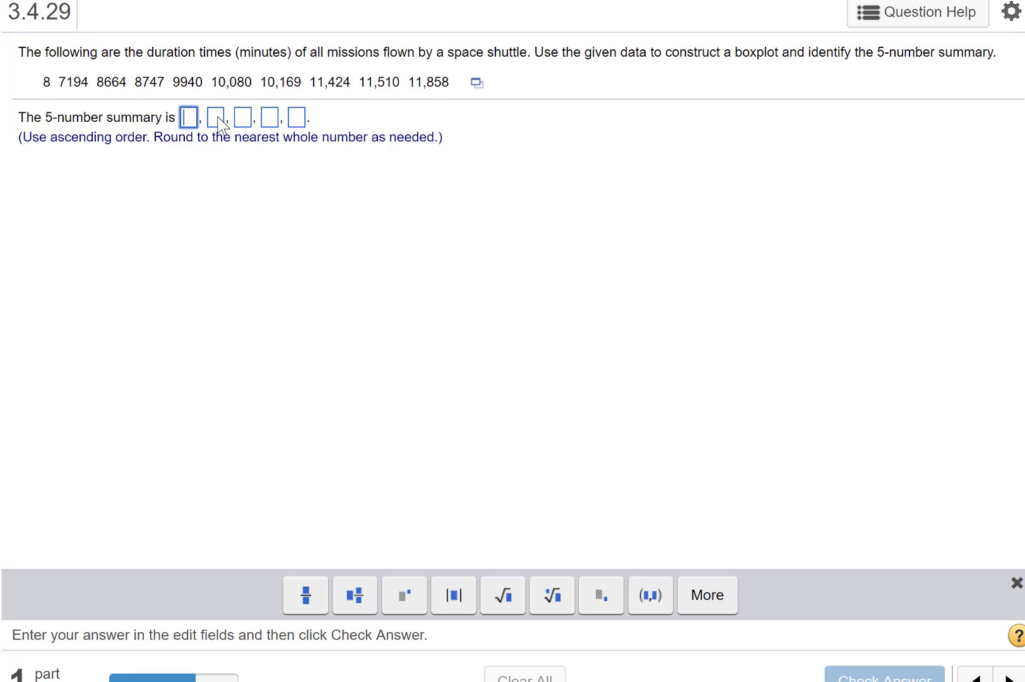
text(8)
key(alt+Tab)
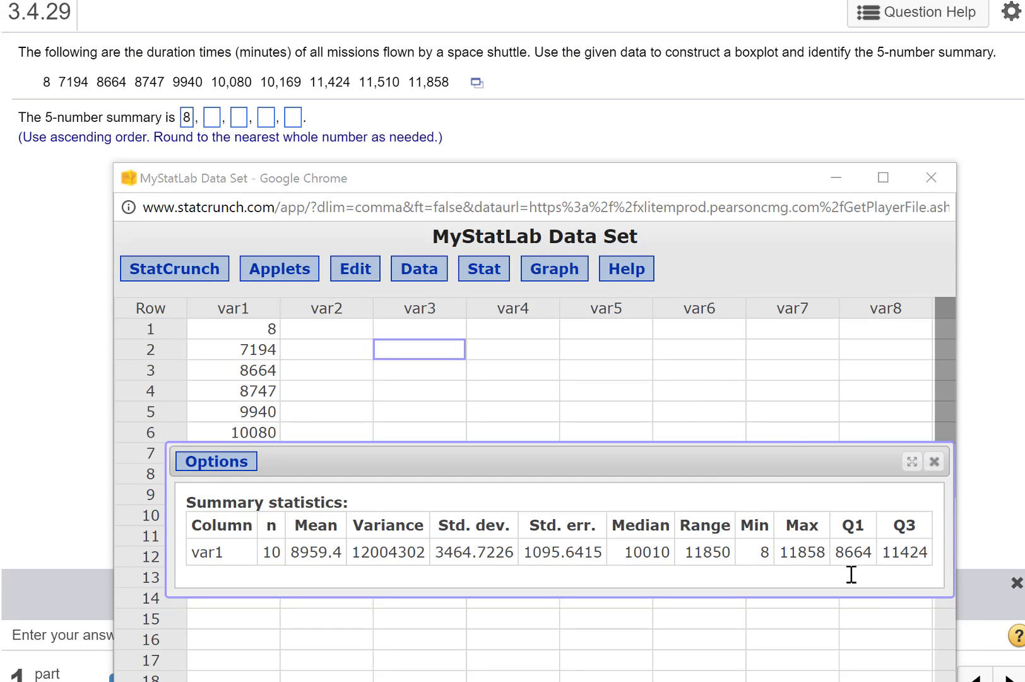
click(213, 124)
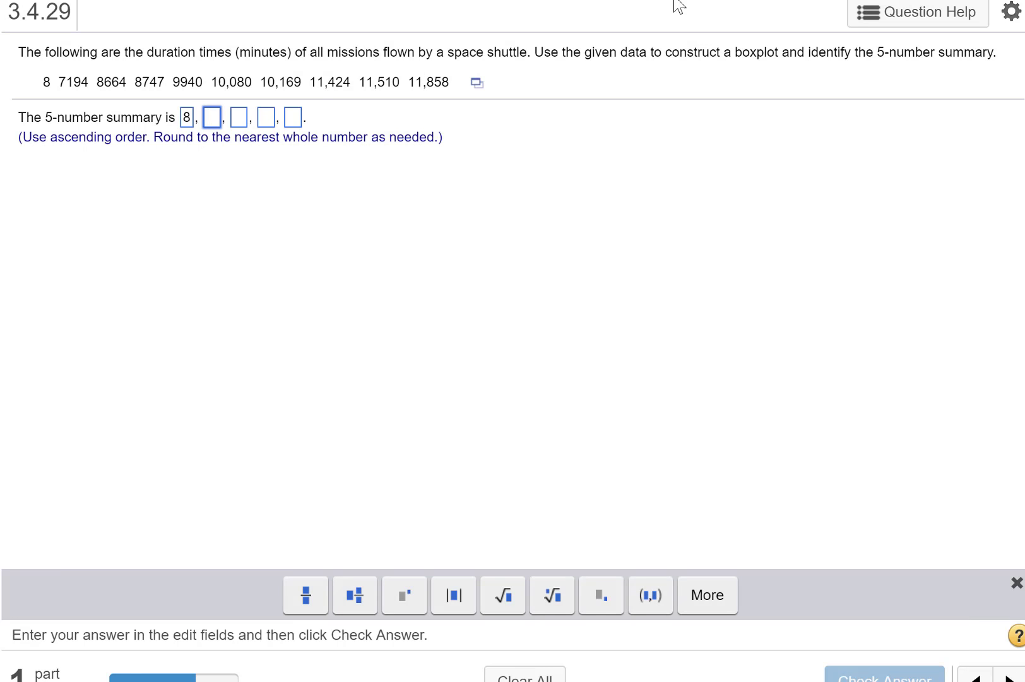
text(8664)
key(alt+Tab)
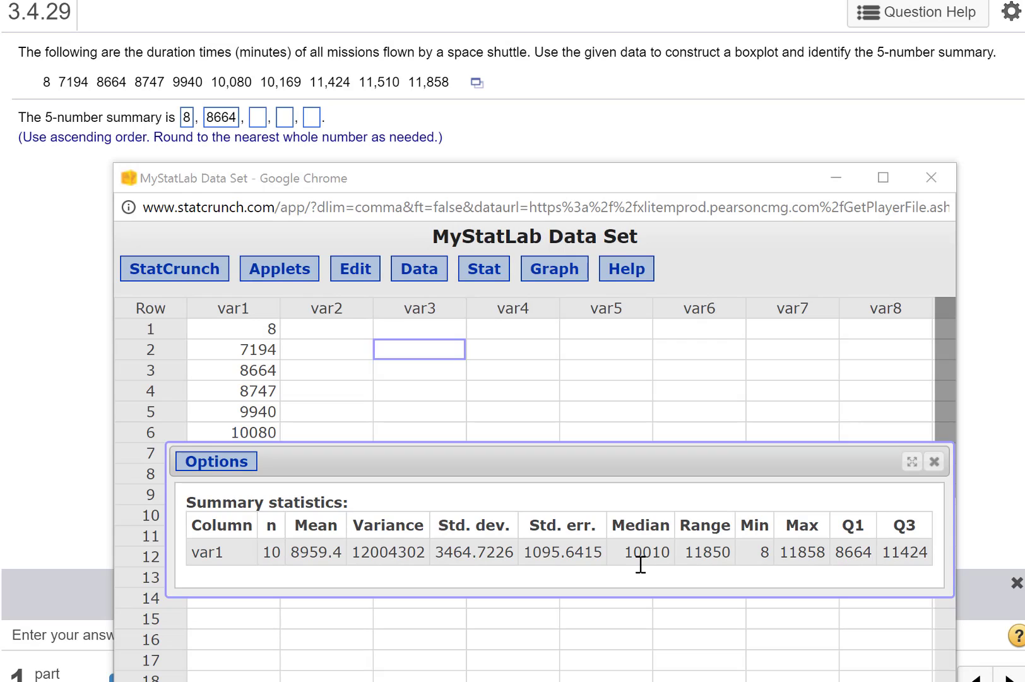
click(264, 121)
text(10)
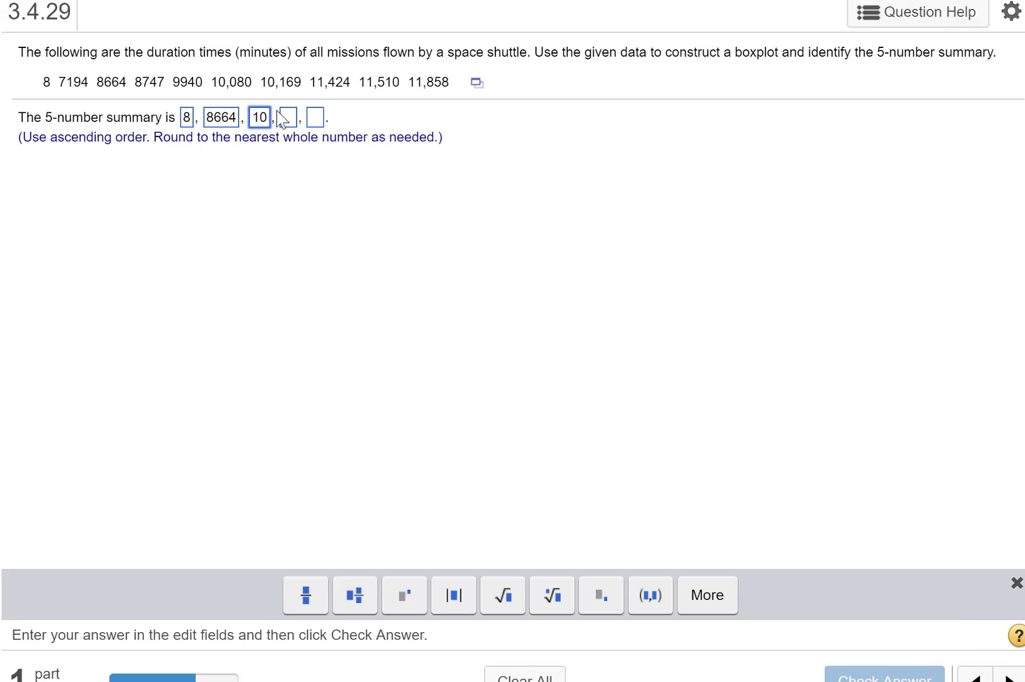
key(alt+Tab)
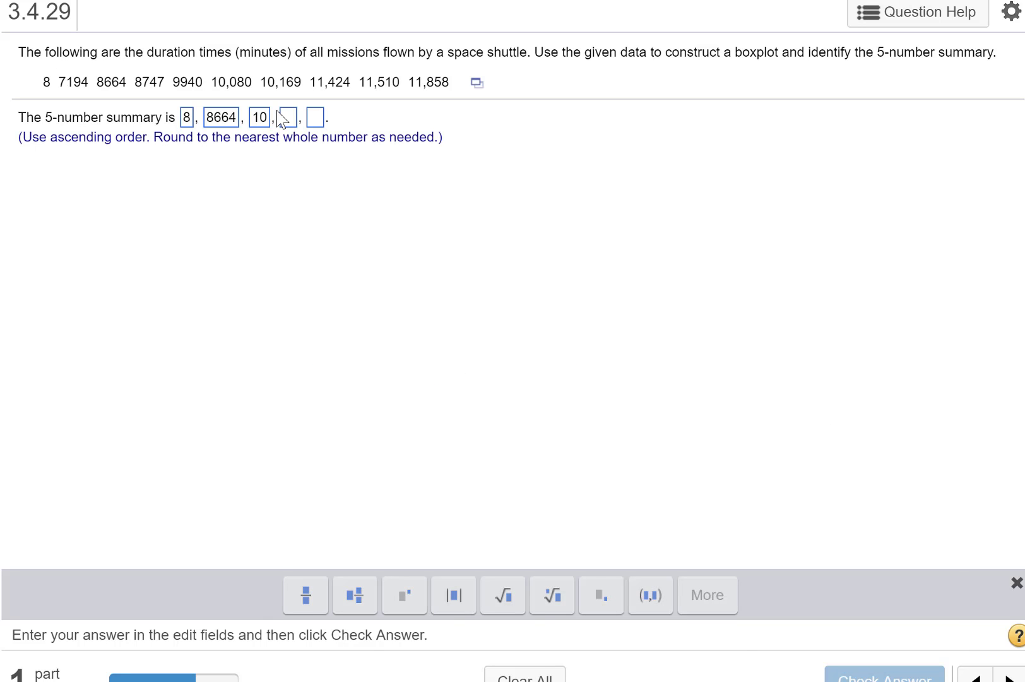
key(alt+Tab)
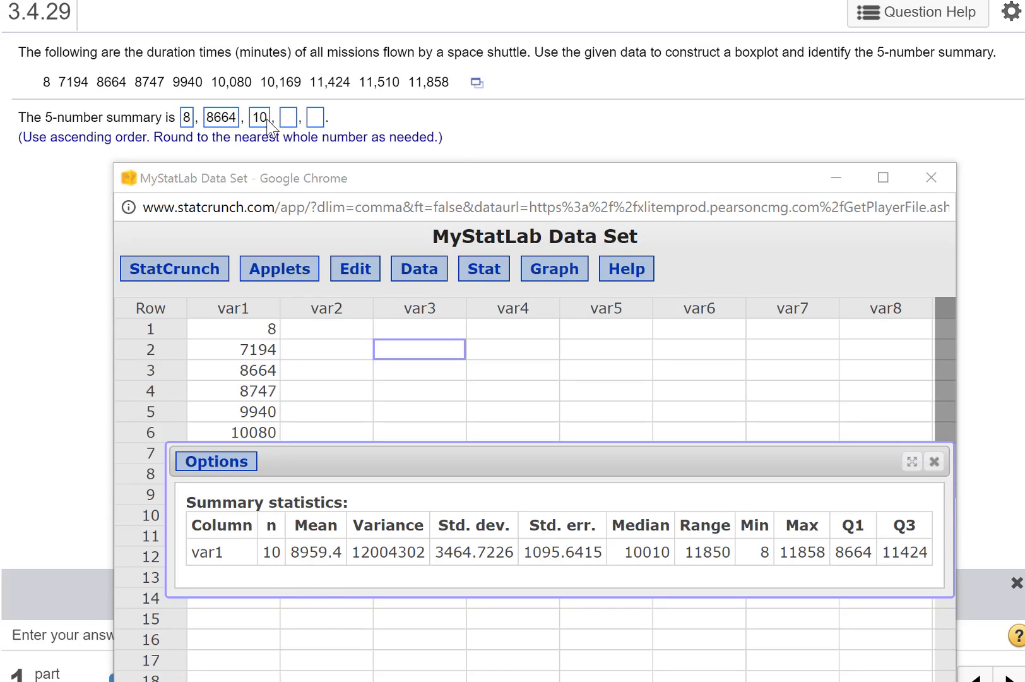
- Finish the median as 10010, then enter Q3 11424 and maximum 11858
click(278, 116)
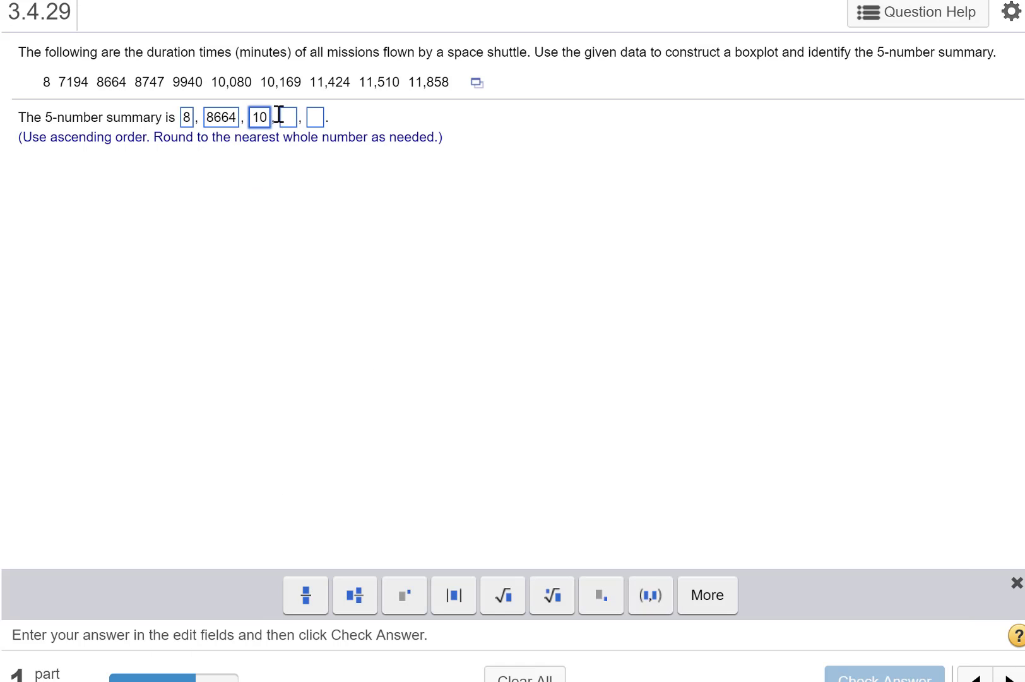
text(010)
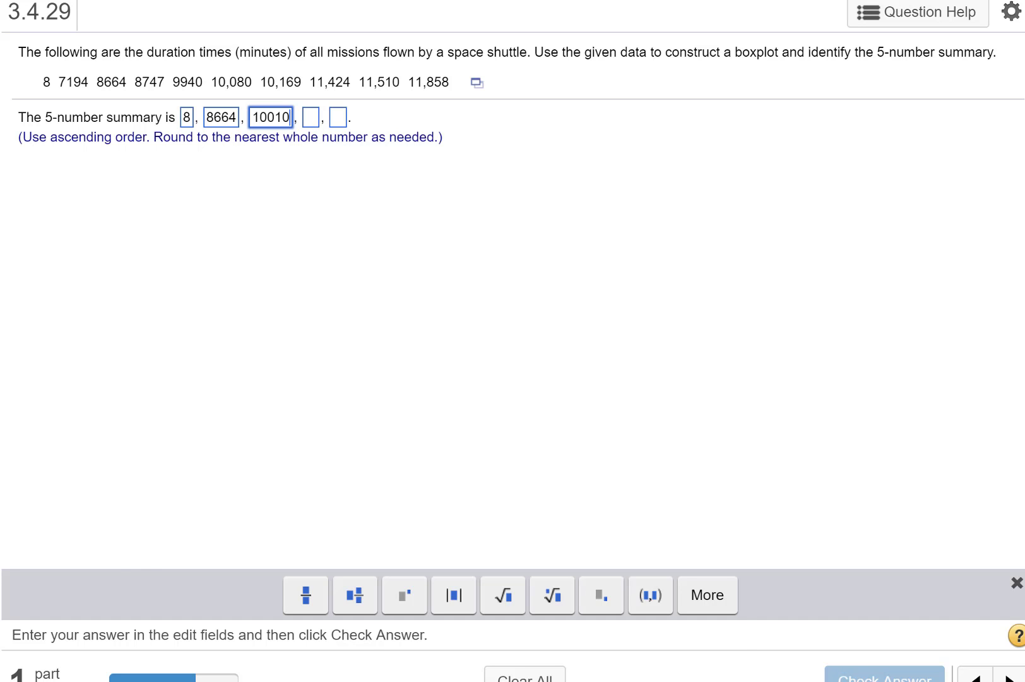
key(alt+Tab)
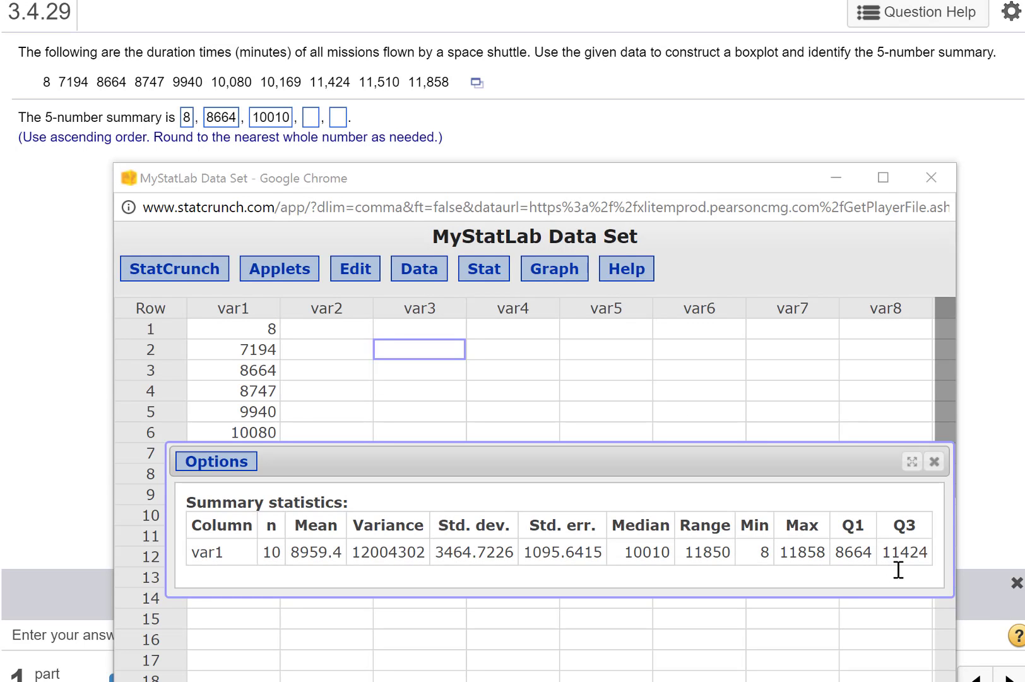
click(311, 121)
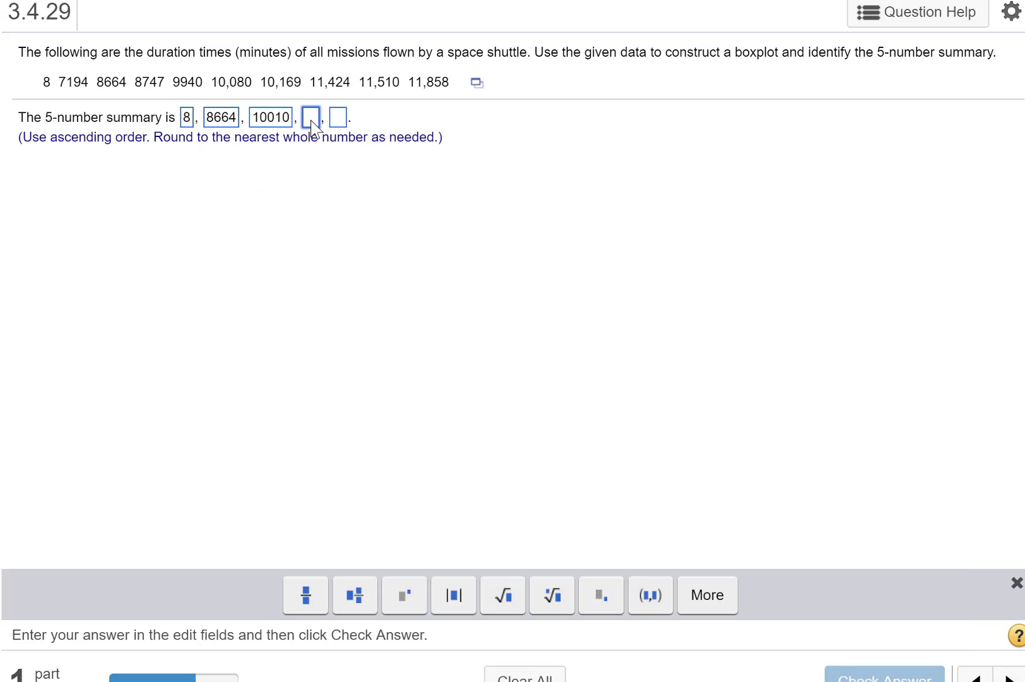
text(11424)
click(363, 121)
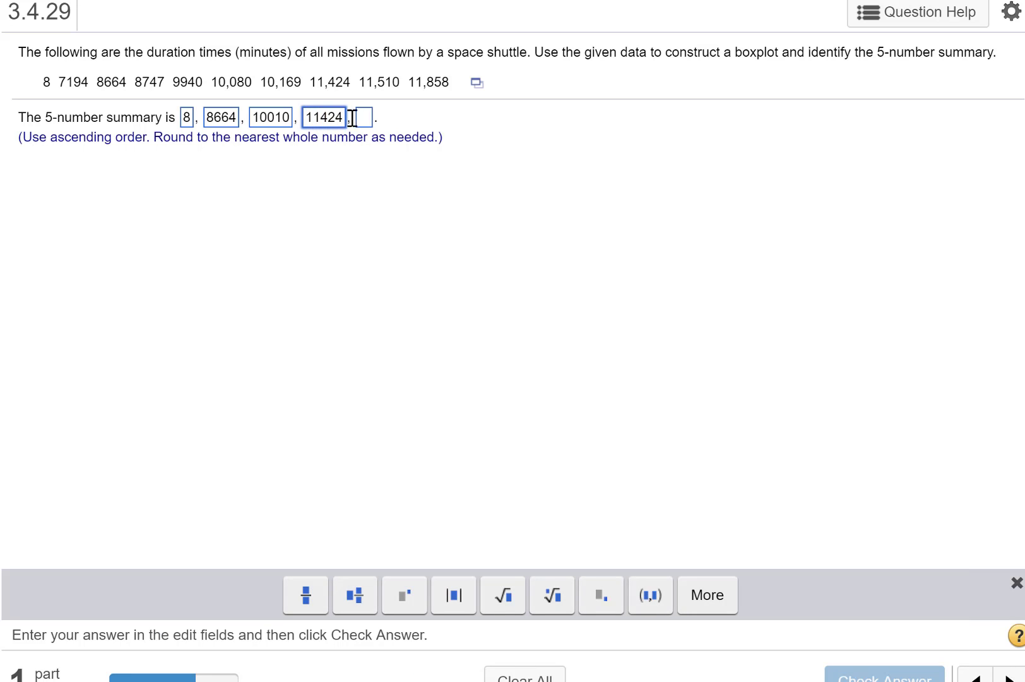
key(alt+Tab)
key(alt+Tab)
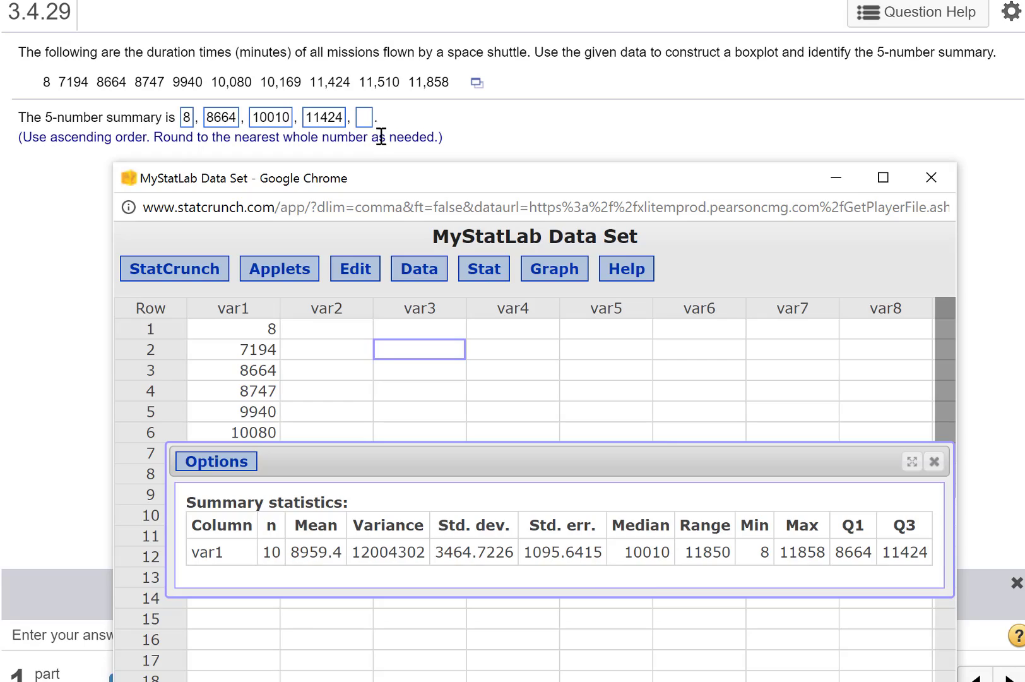
click(366, 120)
text(11)
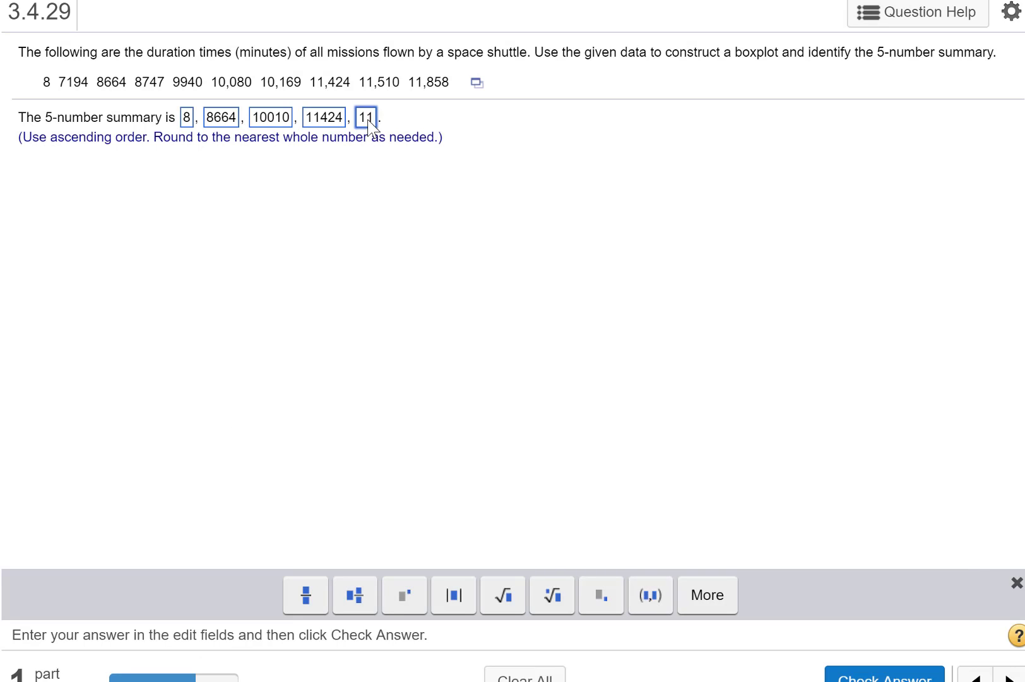
text(858)
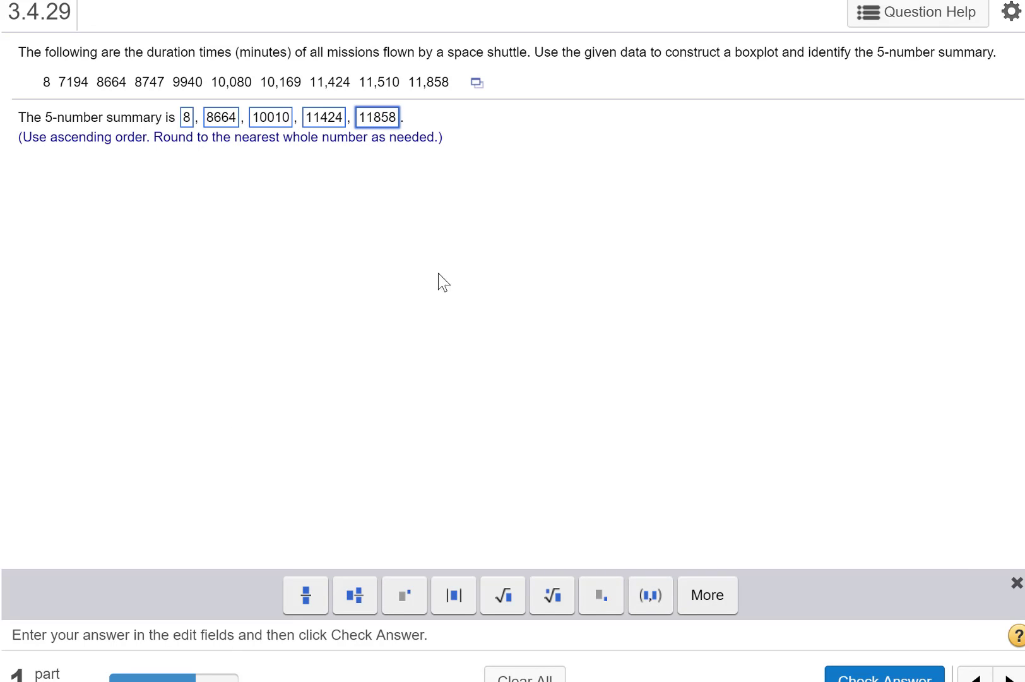
- Submit the five-number summary for checking and dismiss the Good job! confirmation
click(838, 674)
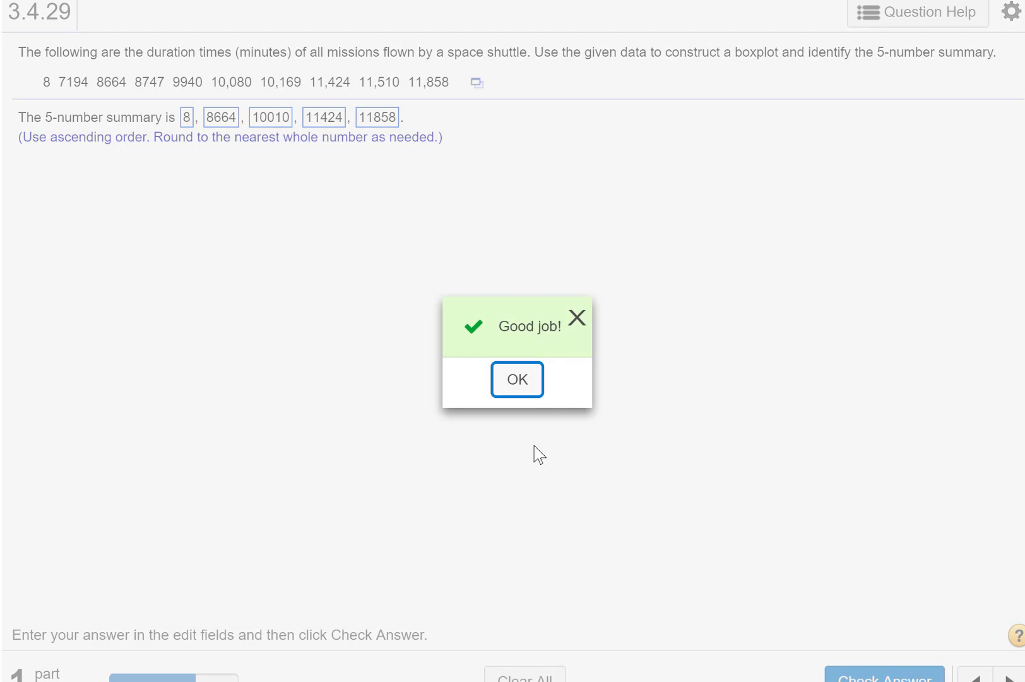
click(523, 386)
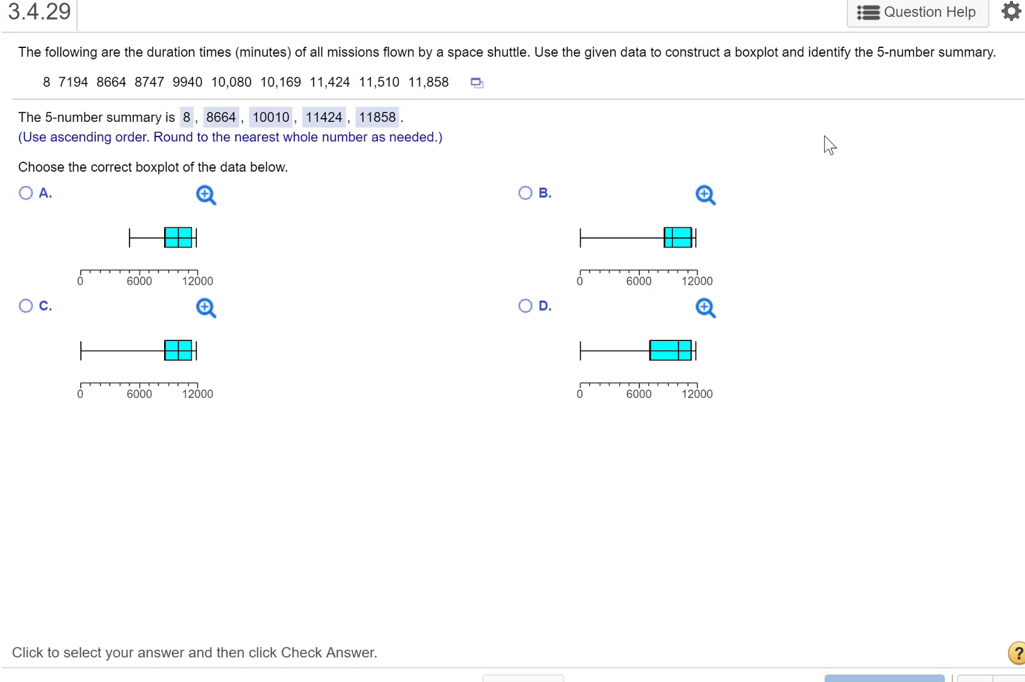
- Set up a horizontal StatCrunch boxplot of var1 that uses fences to identify outliers
key(alt+Tab)
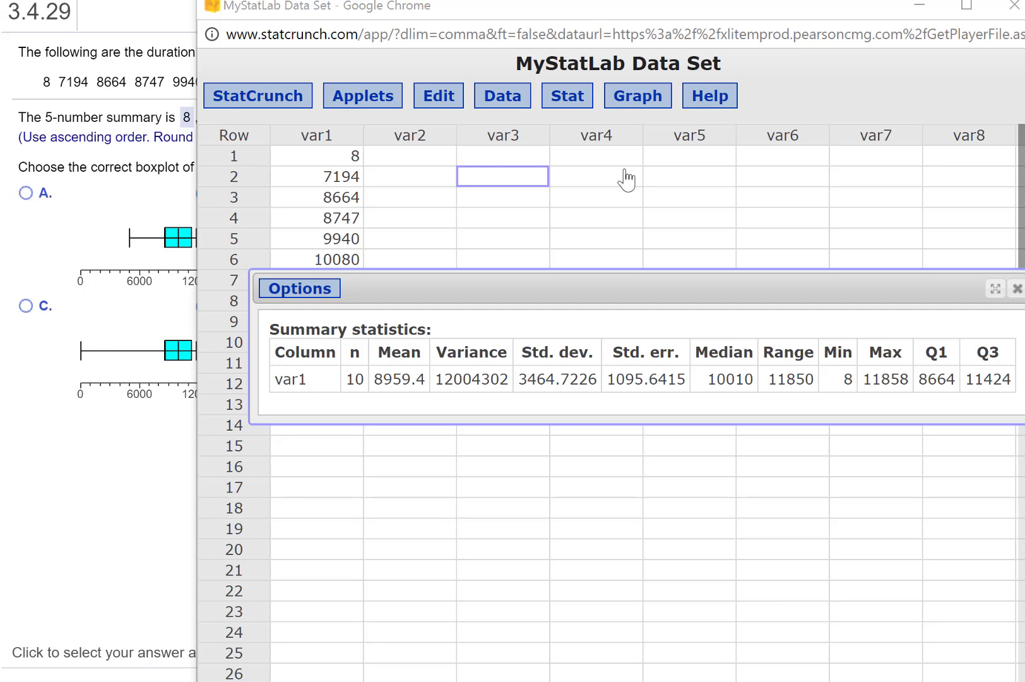
click(641, 98)
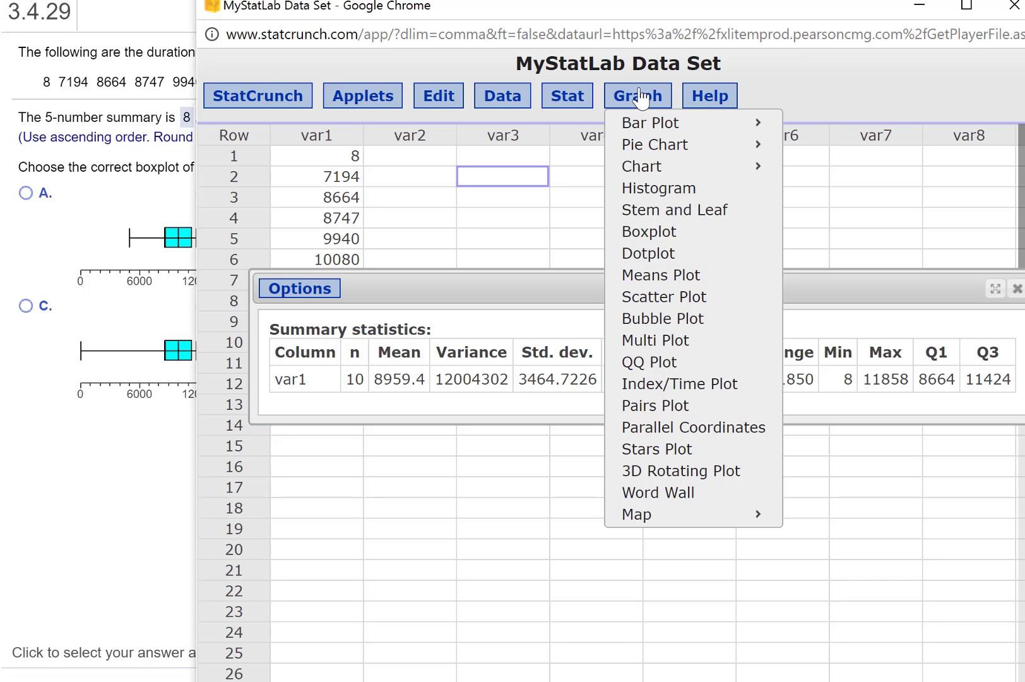
click(670, 234)
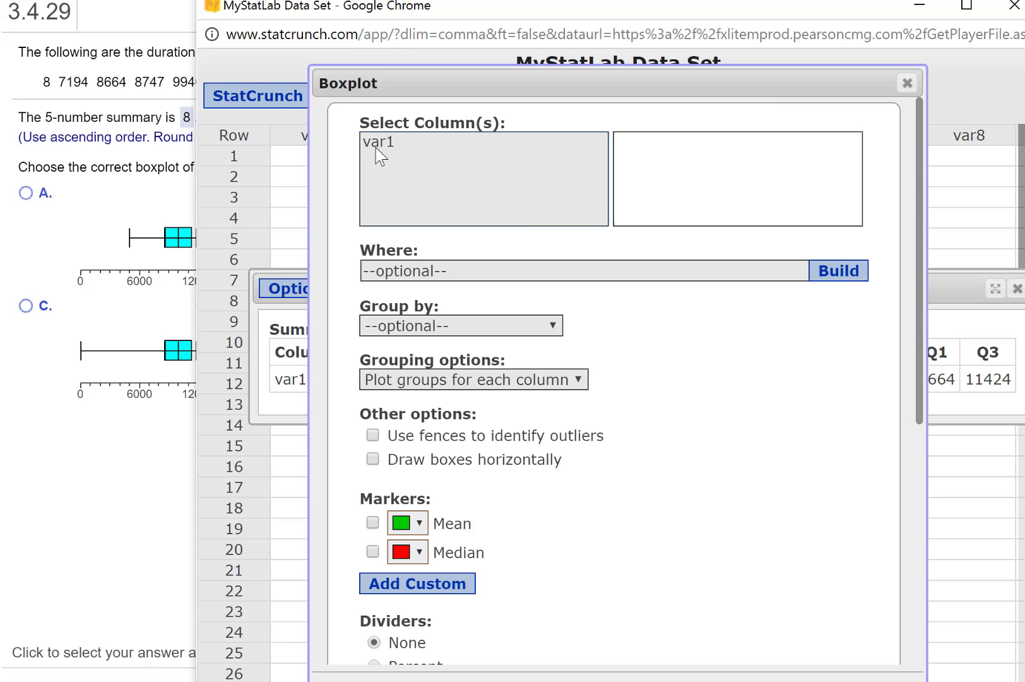
click(409, 142)
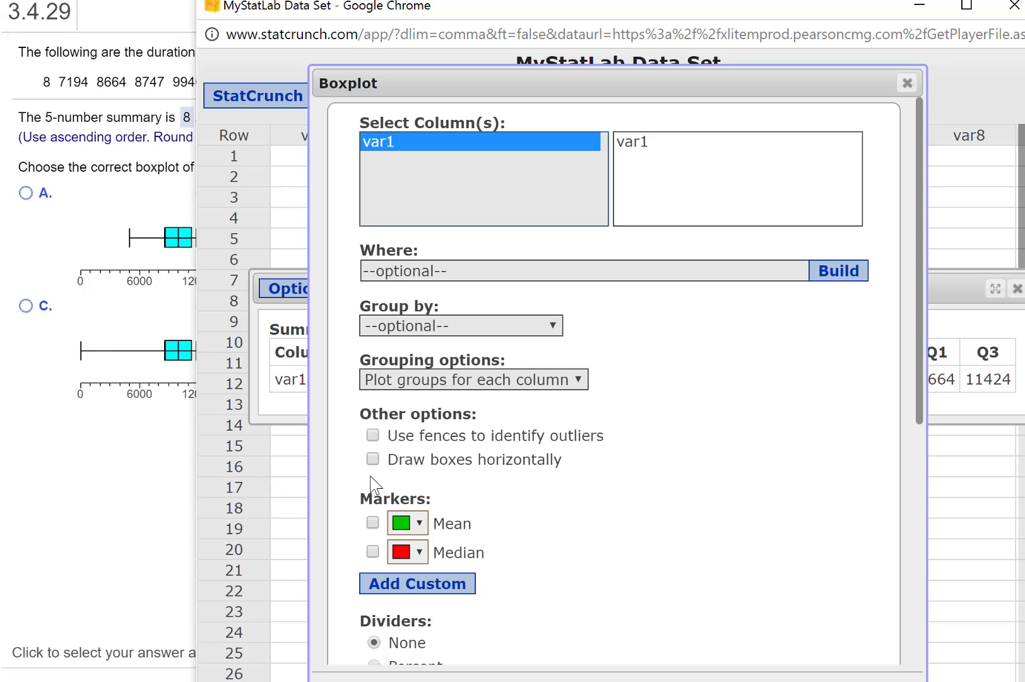
click(373, 459)
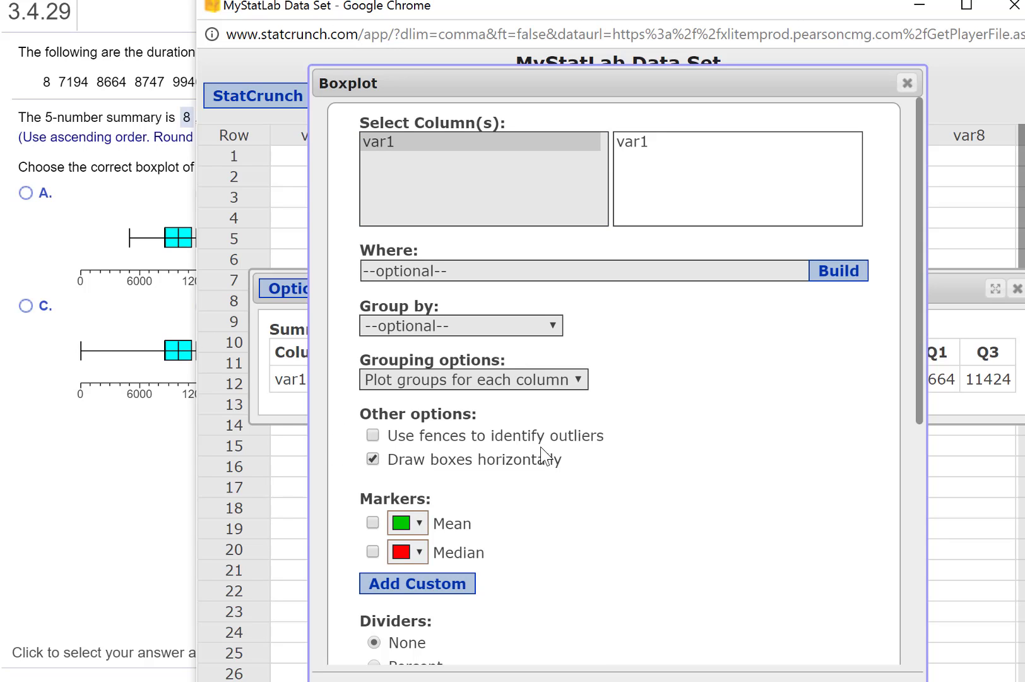
click(373, 436)
scroll(669, 445, down, 4)
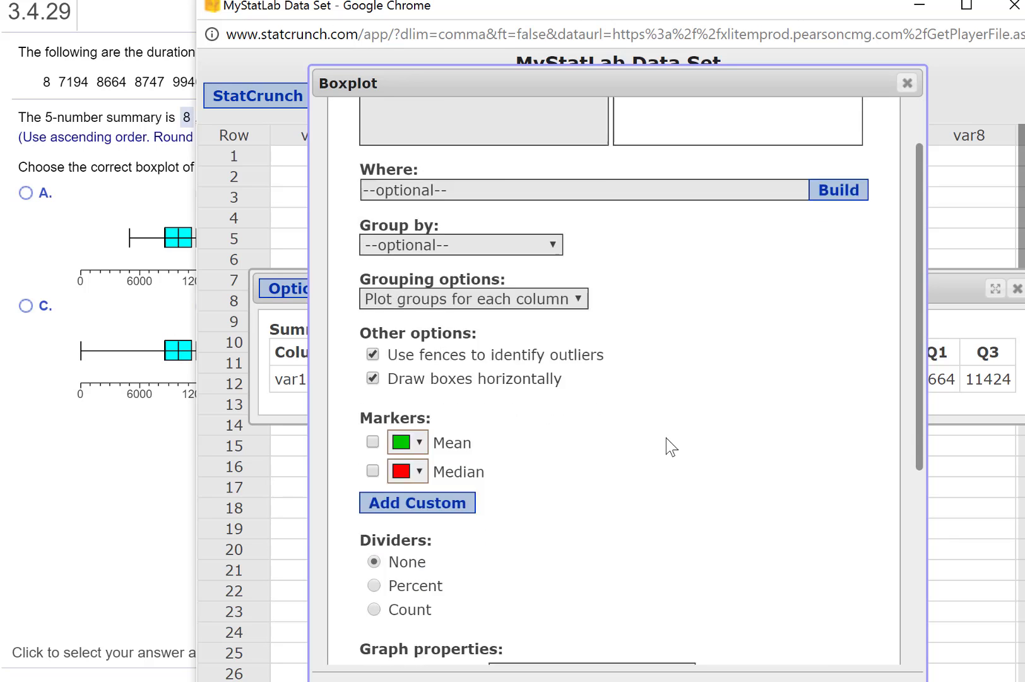
scroll(722, 398, down, 2)
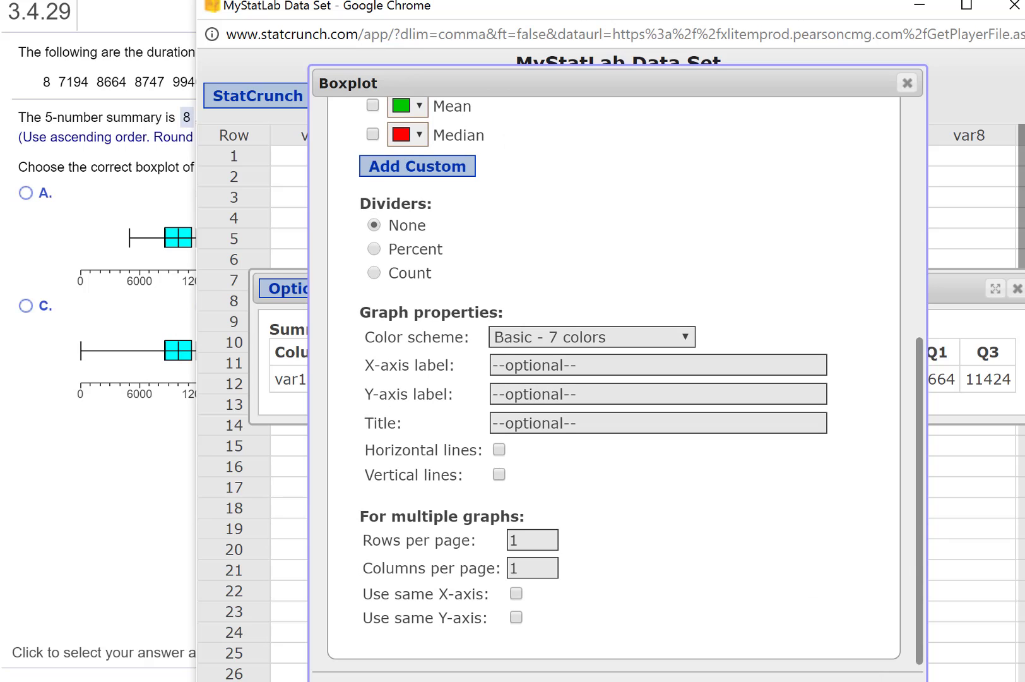
- Draw the var1 boxplot with 8 as an outlier, placed below MyStatLab's choices A–D
click(884, 679)
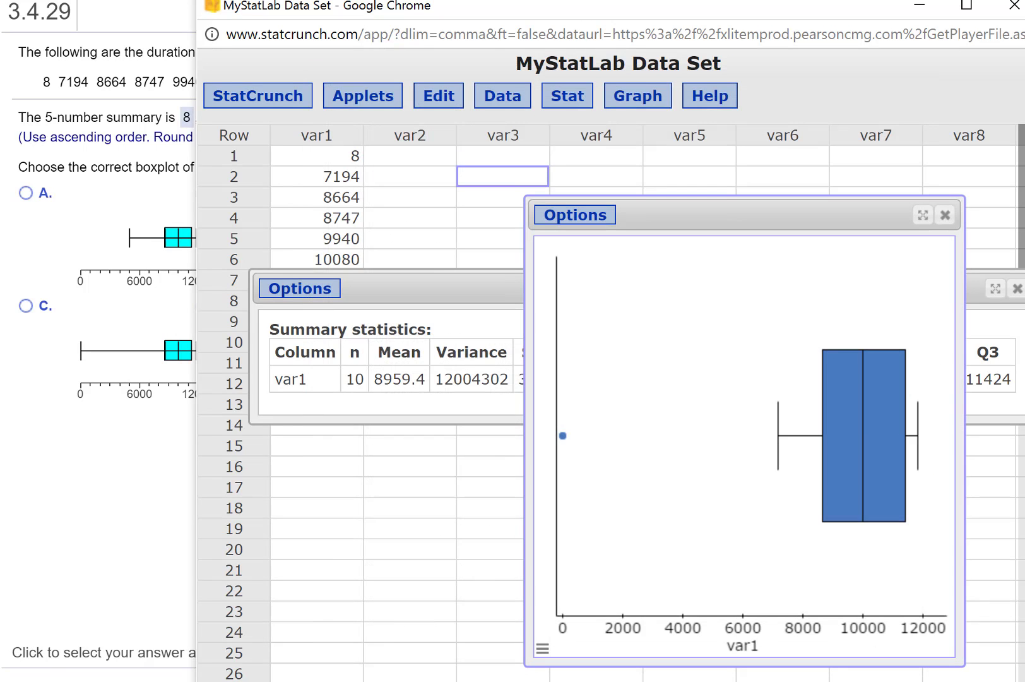
drag(964, 663, 909, 394)
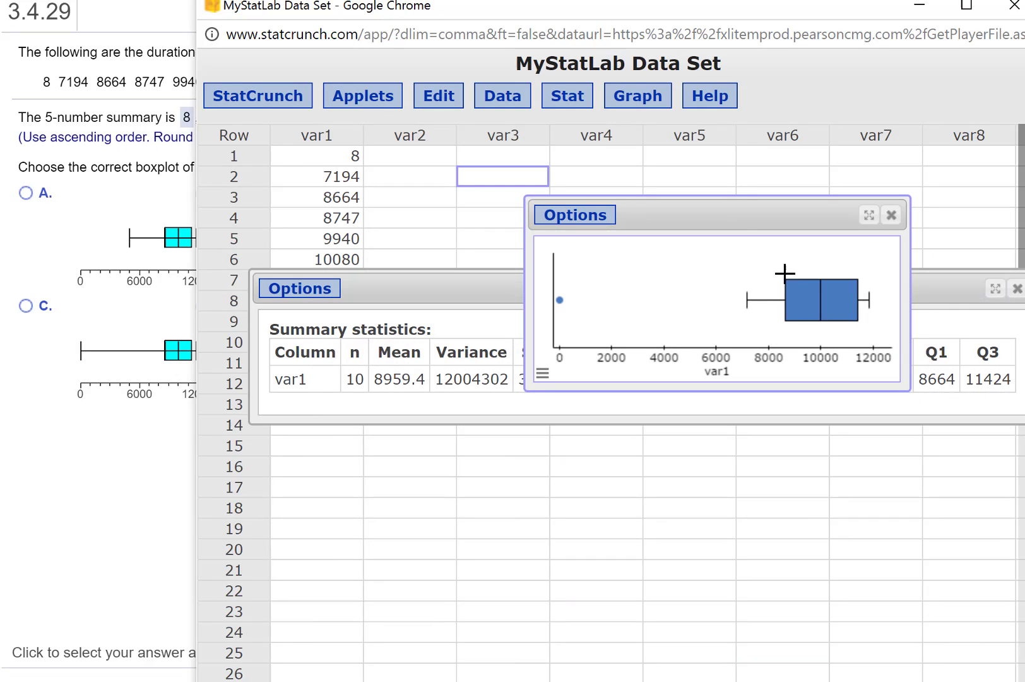
drag(717, 219, 440, 225)
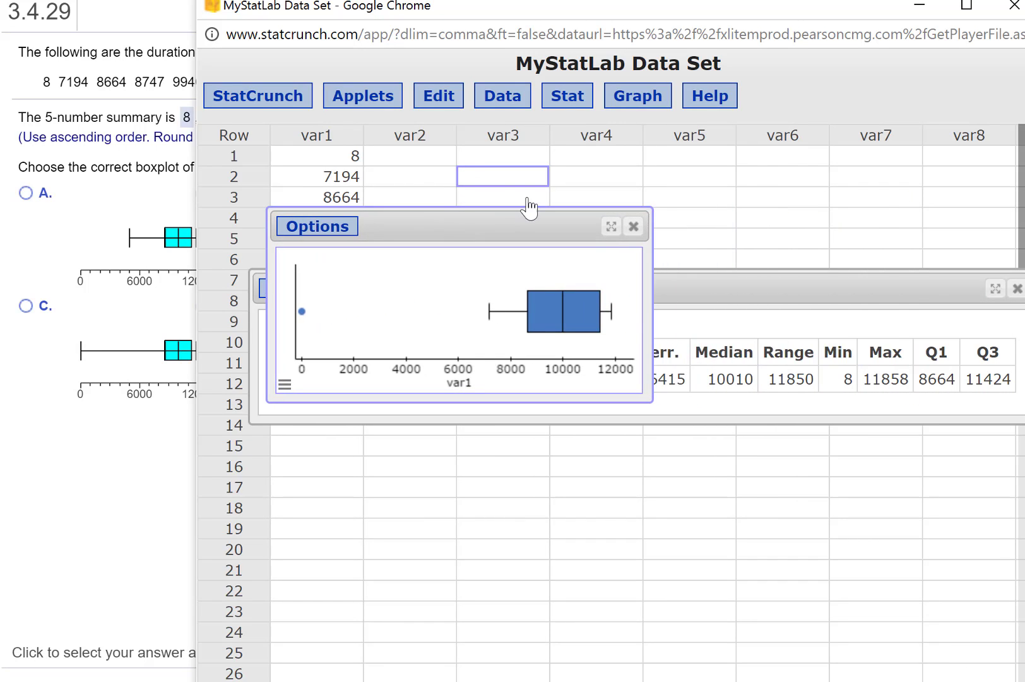
drag(738, 18, 803, 450)
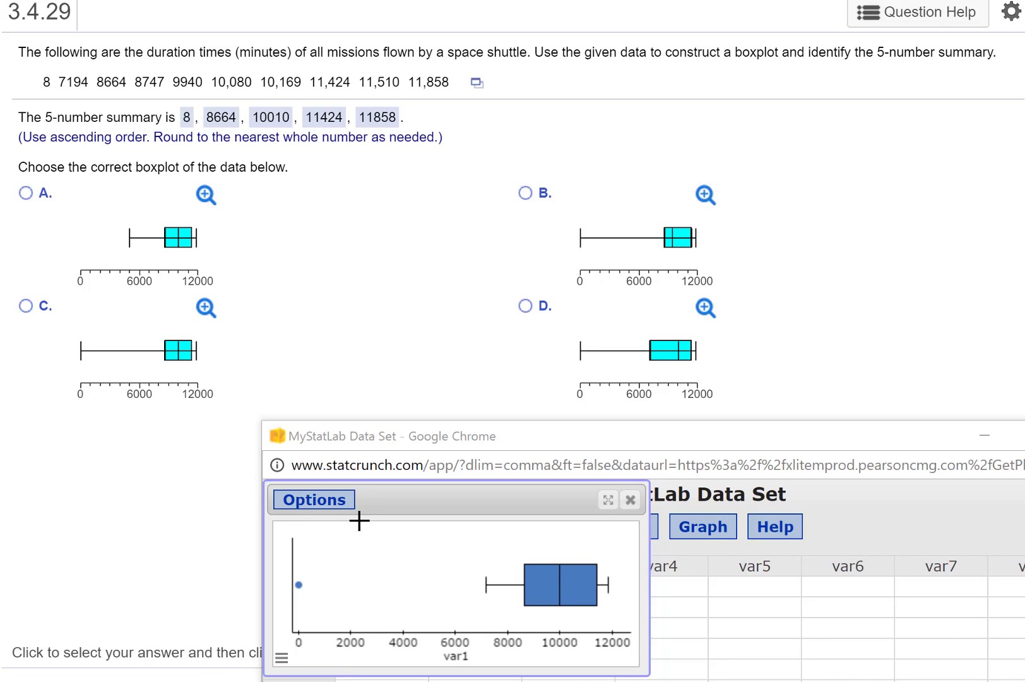
click(331, 502)
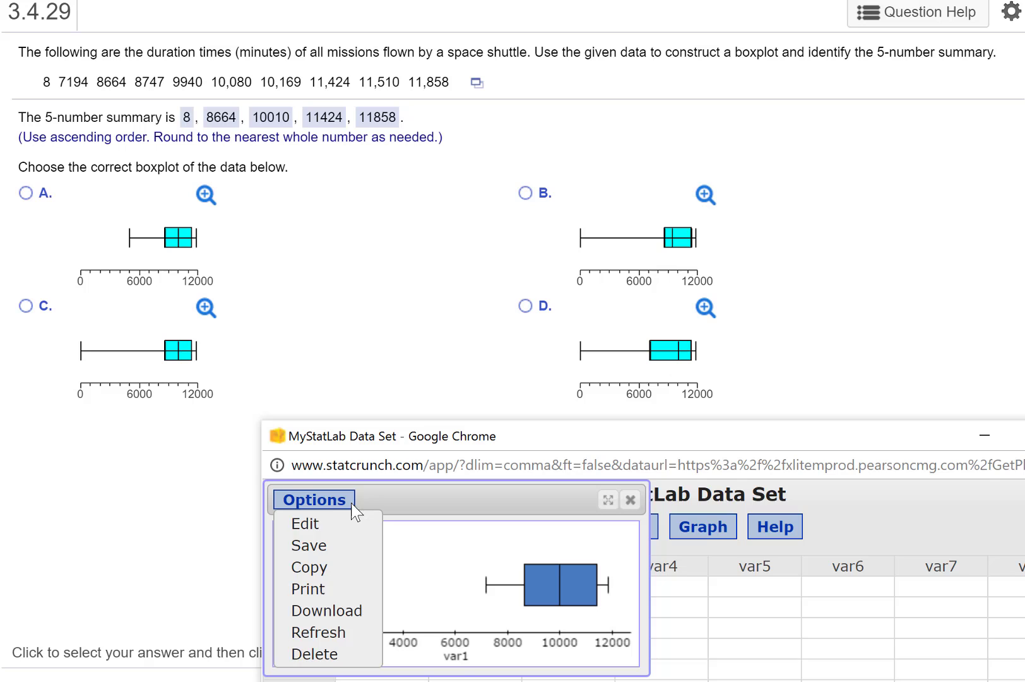
- Redraw the var1 boxplot without outlier fences so its lower whisker reaches 8
click(306, 524)
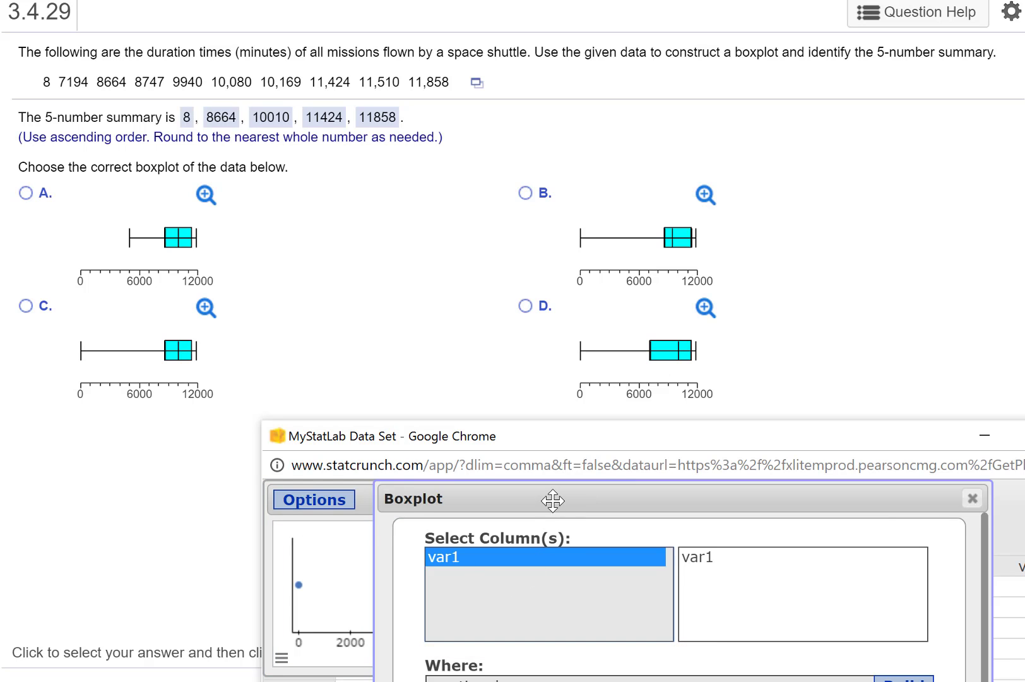
drag(558, 435, 543, 86)
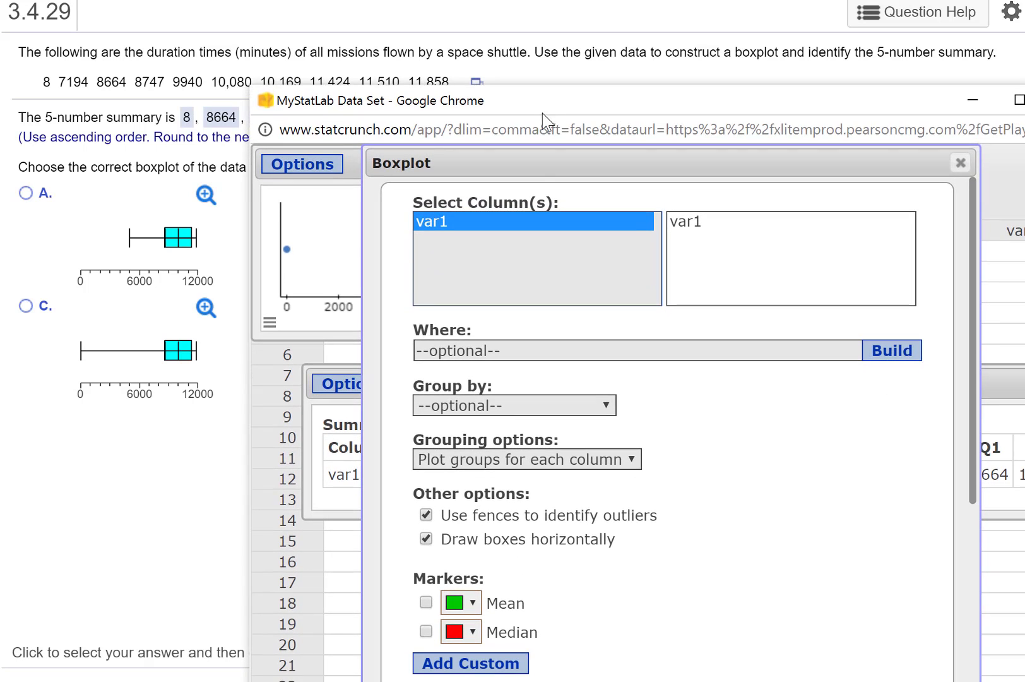
click(427, 516)
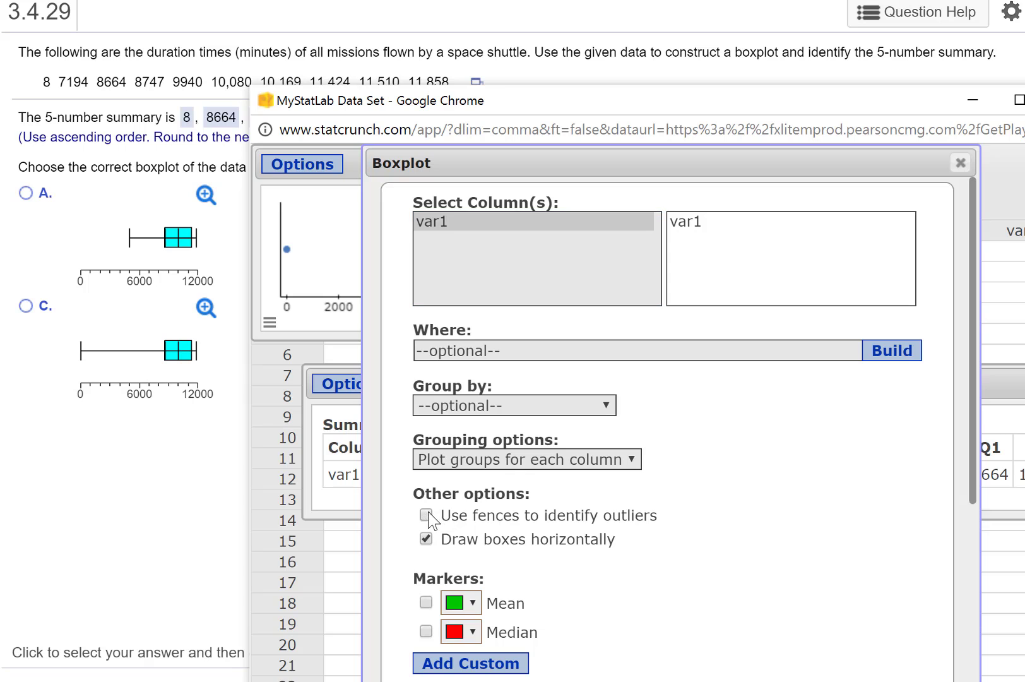
scroll(773, 638, down, 5)
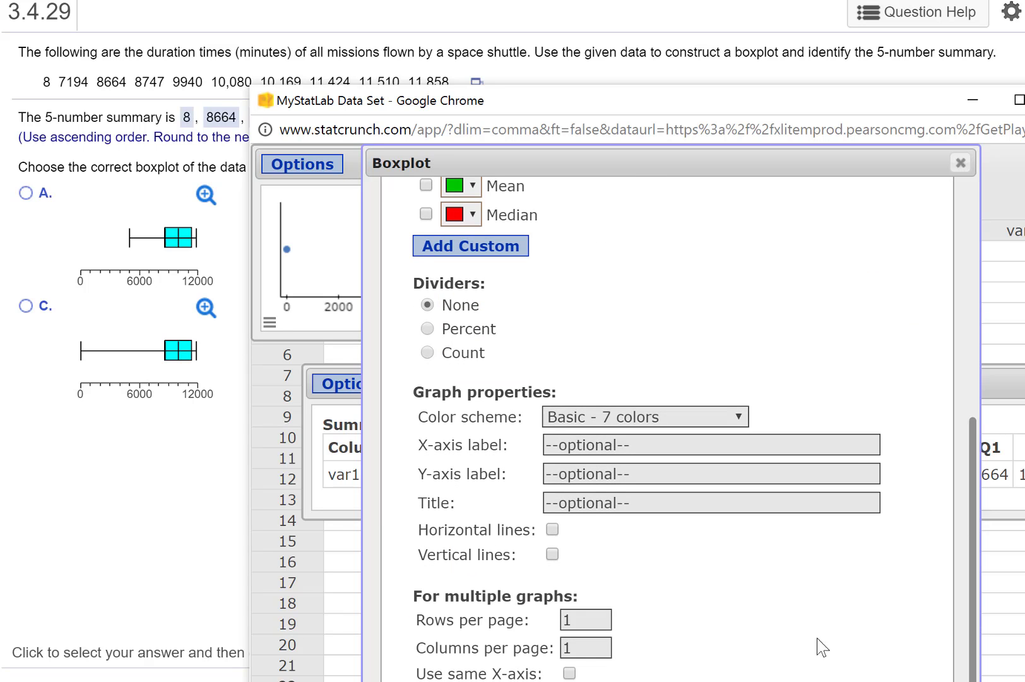
drag(802, 116, 777, 0)
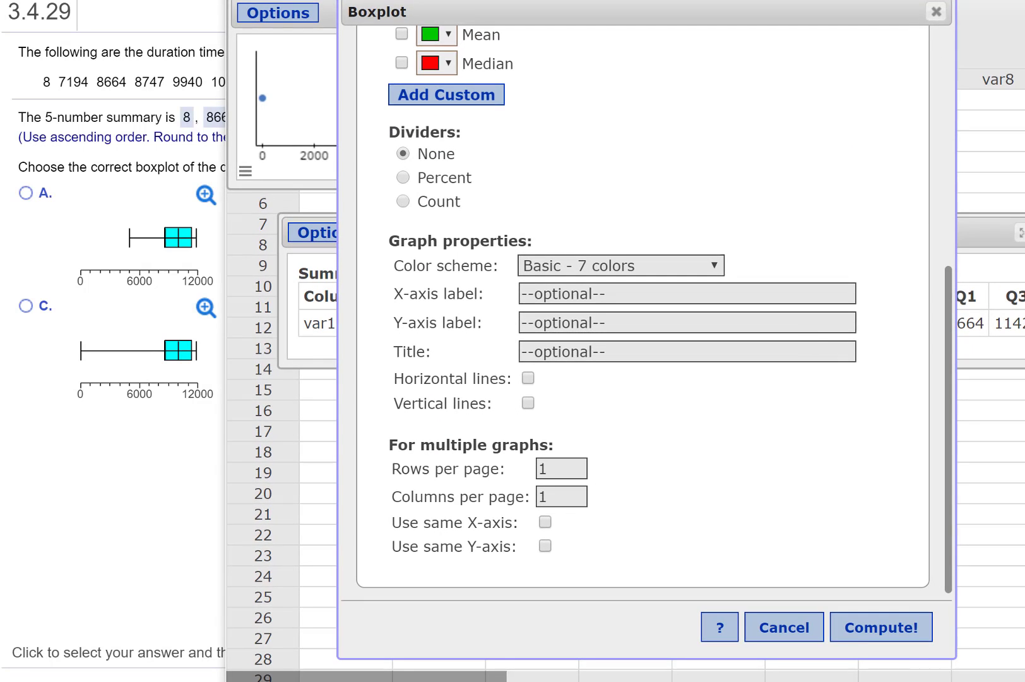
click(895, 638)
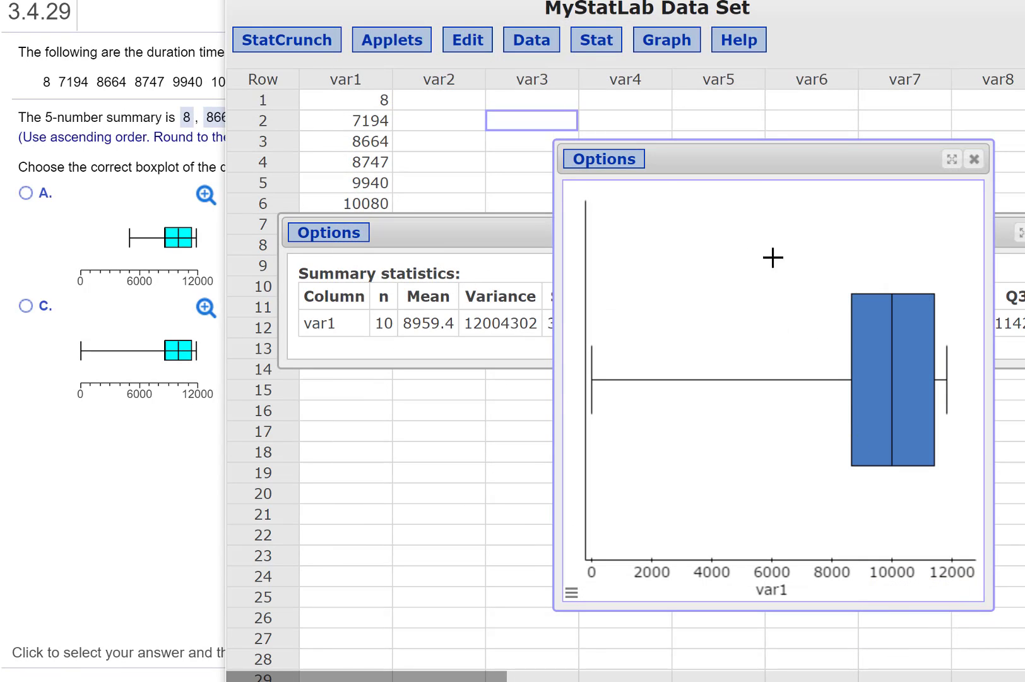
- Shrink the fence-free var1 boxplot and line it up beneath choices A–D for comparison
drag(984, 603, 901, 325)
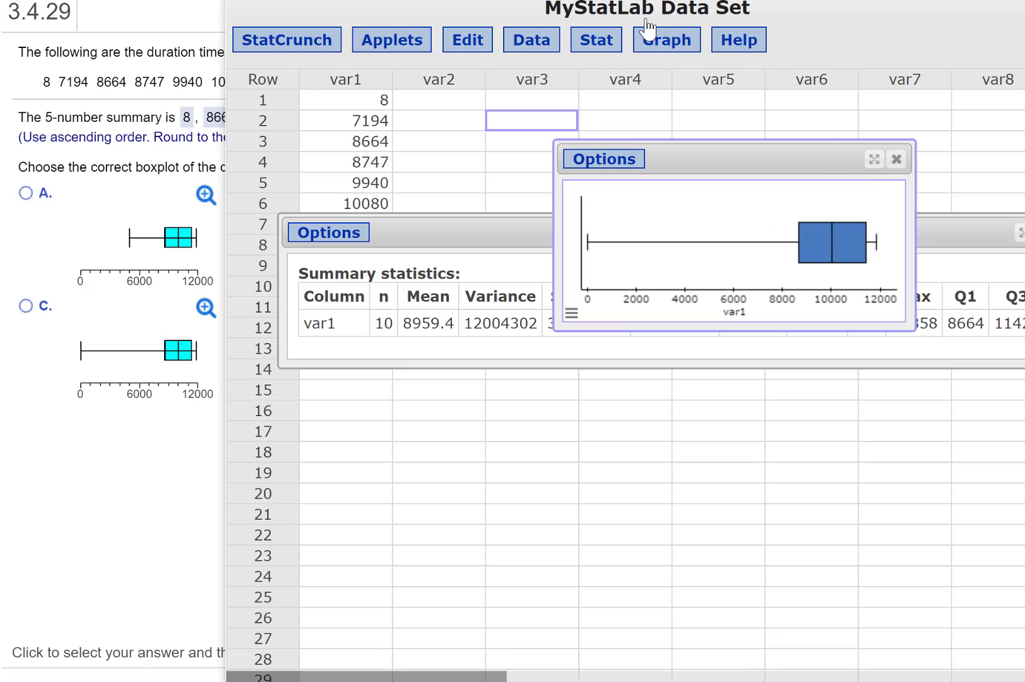
drag(589, 0, 633, 370)
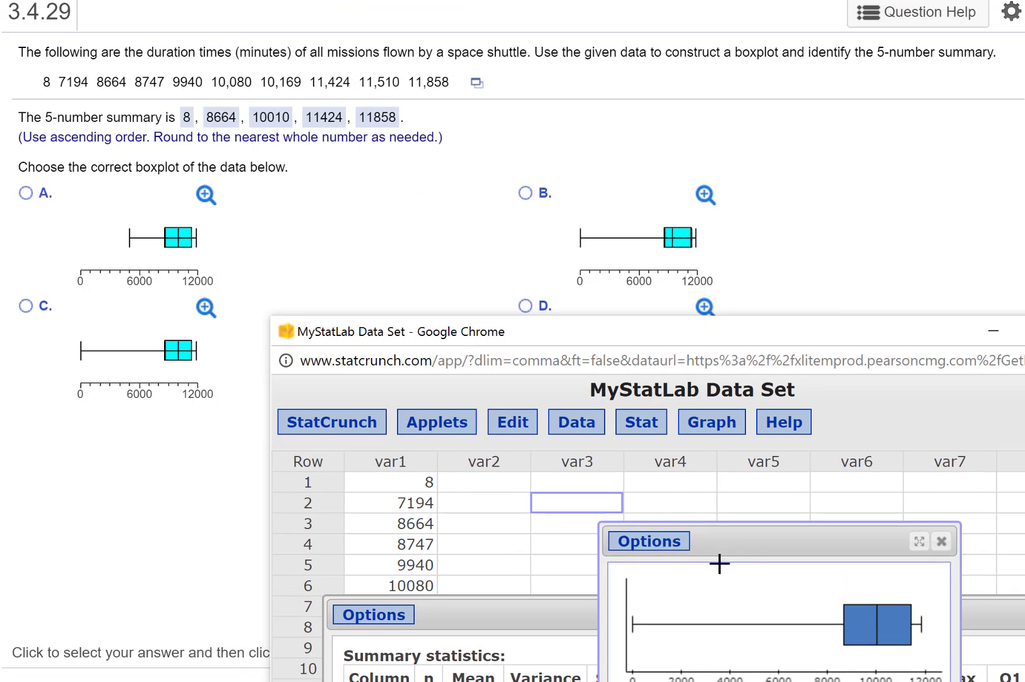
drag(721, 548, 384, 357)
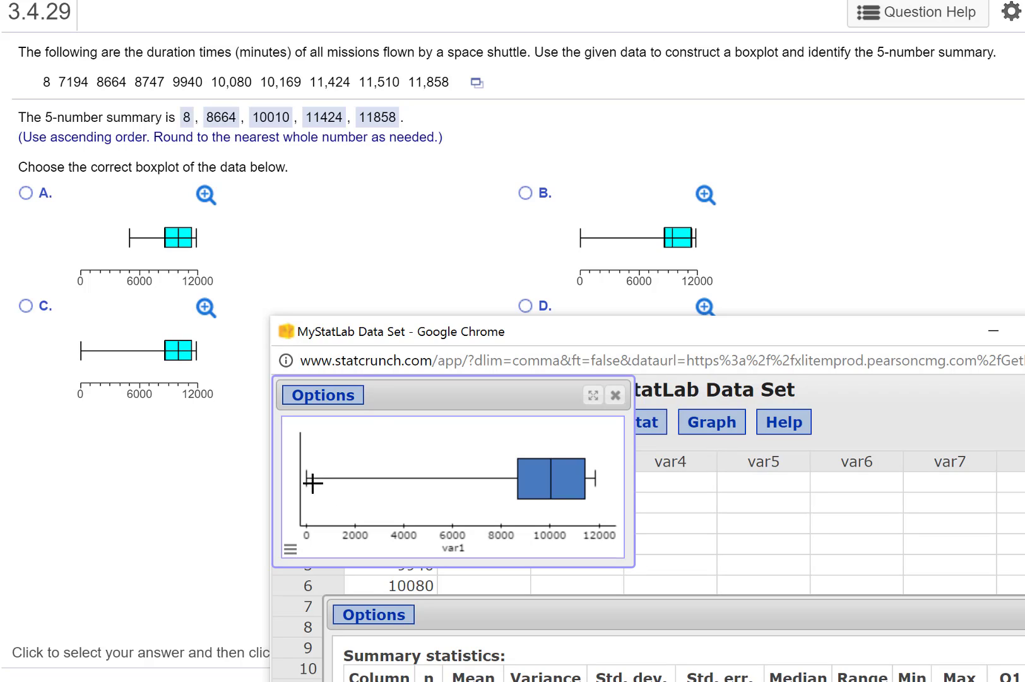
mouse_move(303, 475)
drag(468, 336, 470, 445)
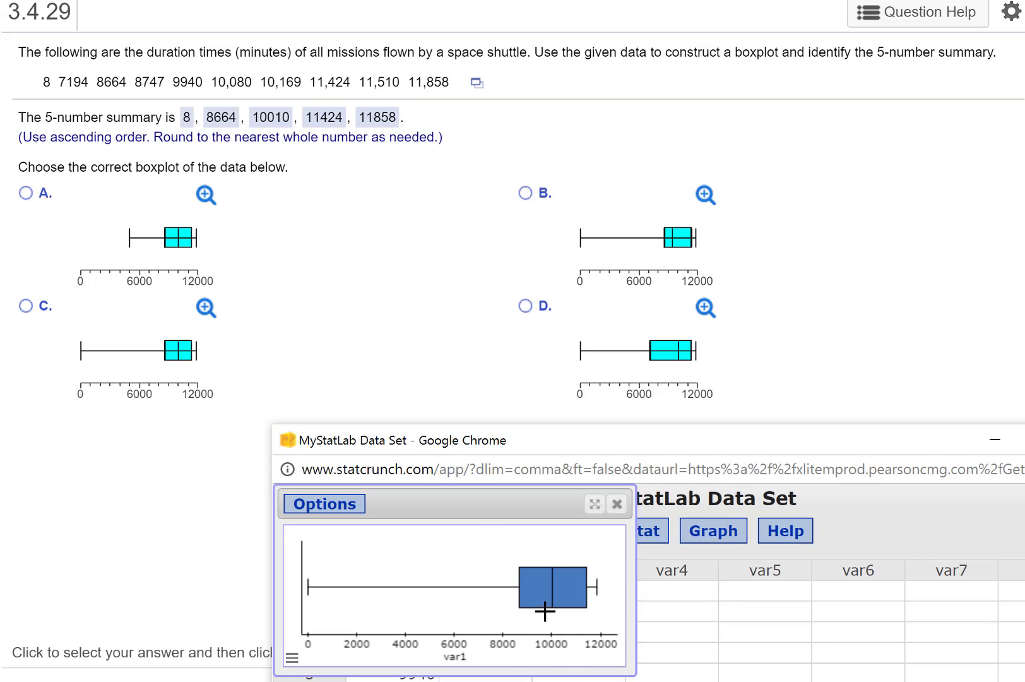
mouse_move(551, 591)
- Inspect an enlarged boxplot C, then select choice C as the answer
mouse_move(561, 600)
click(207, 311)
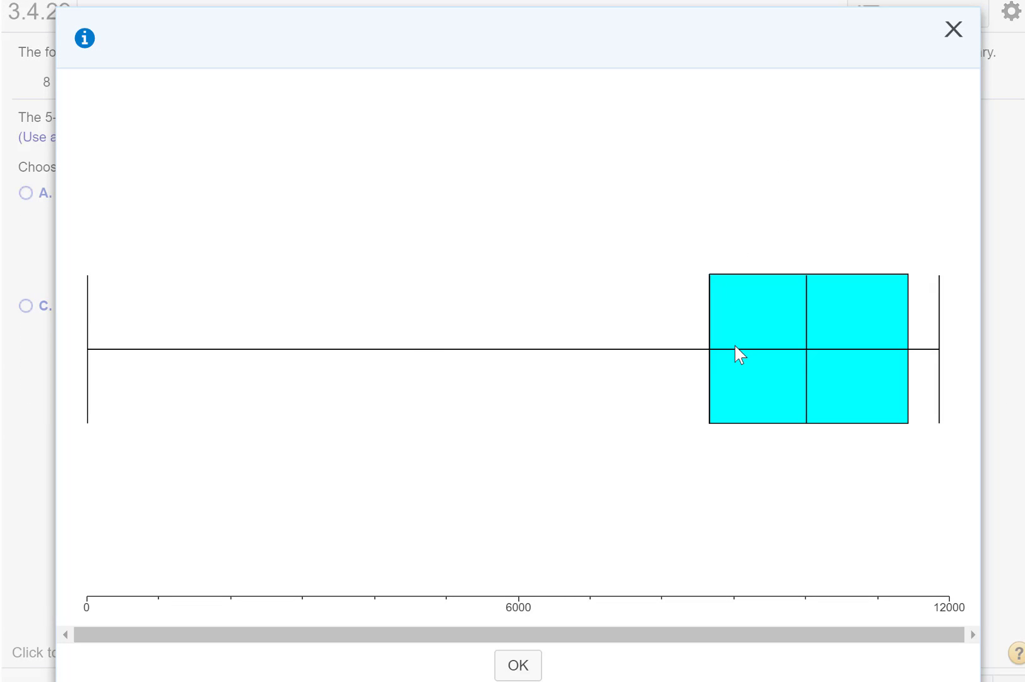
click(953, 29)
click(25, 306)
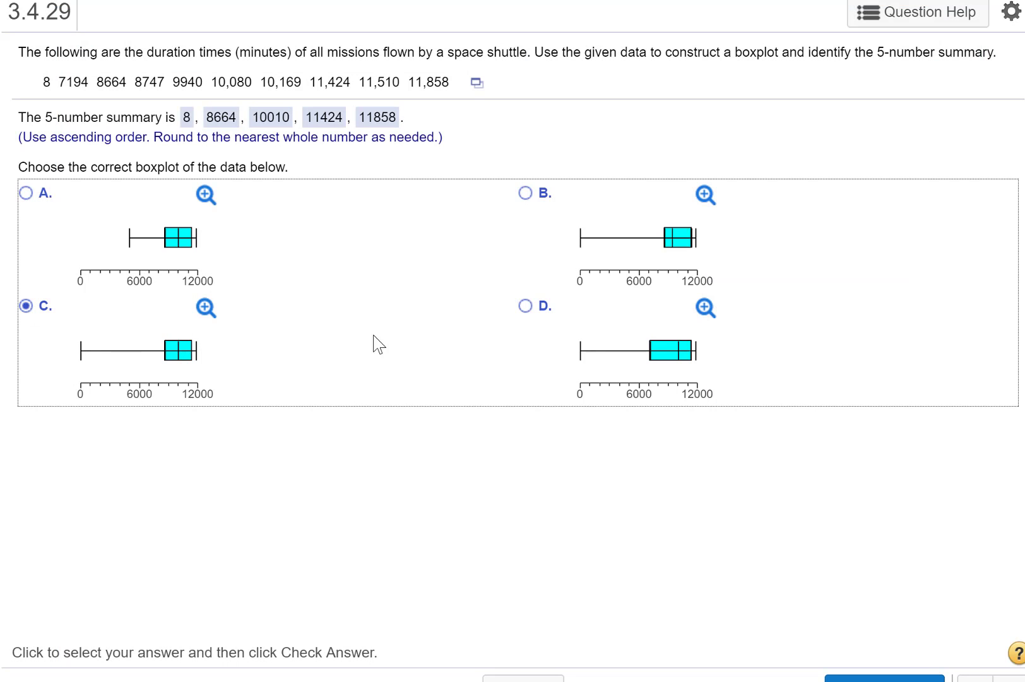